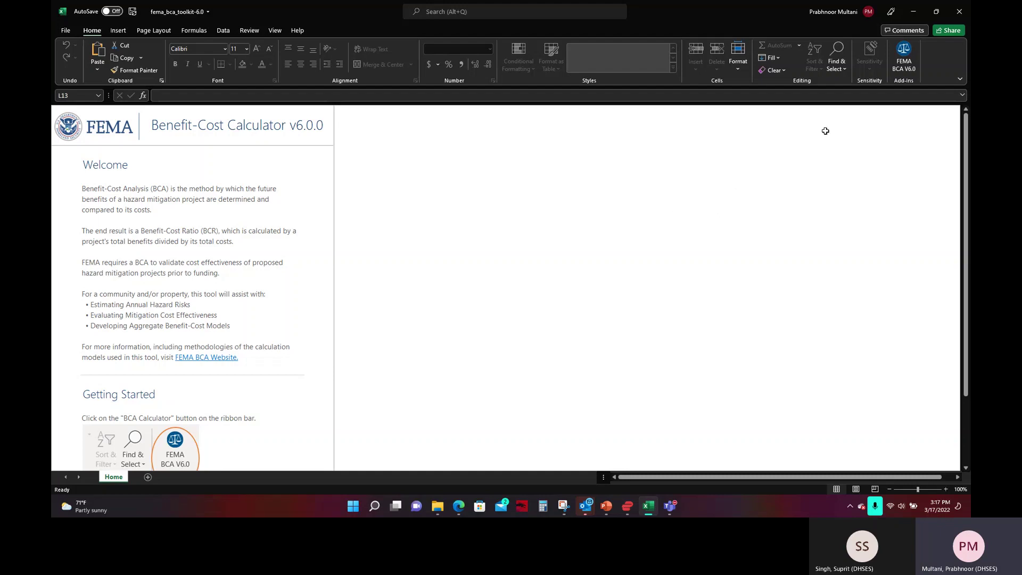
# Step: Open the FEMA BCA Calculator add-in and launch the full calculator's empty project list
pyautogui.click(907, 65)
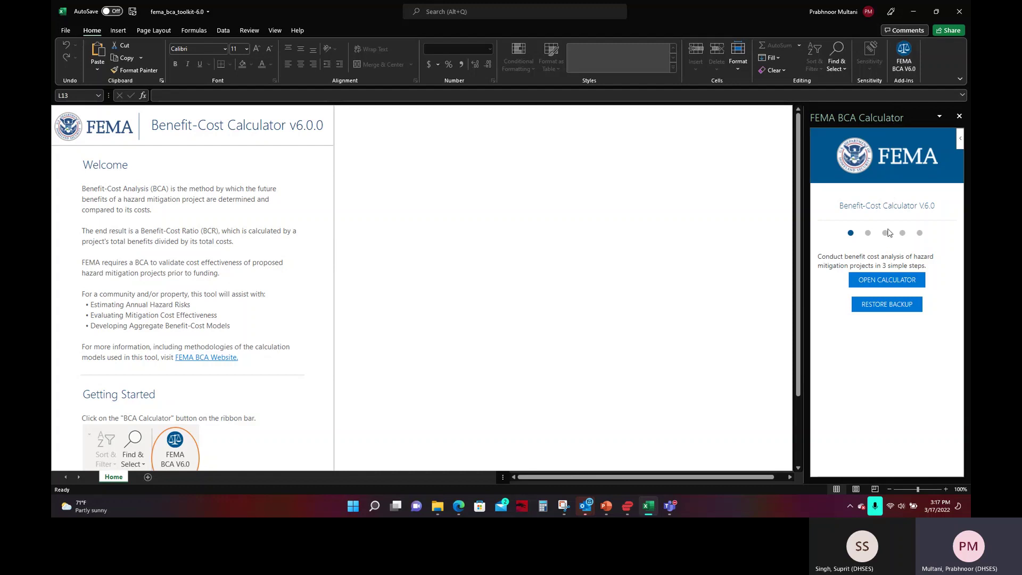
pyautogui.click(893, 281)
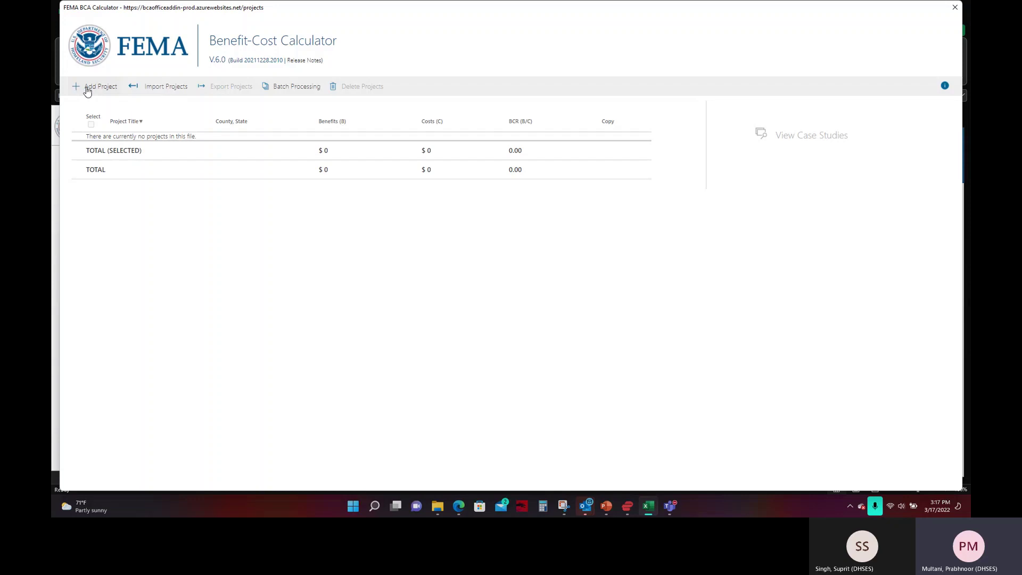
# Step: Add a new mitigation project titled 'Generator Example'
pyautogui.click(88, 91)
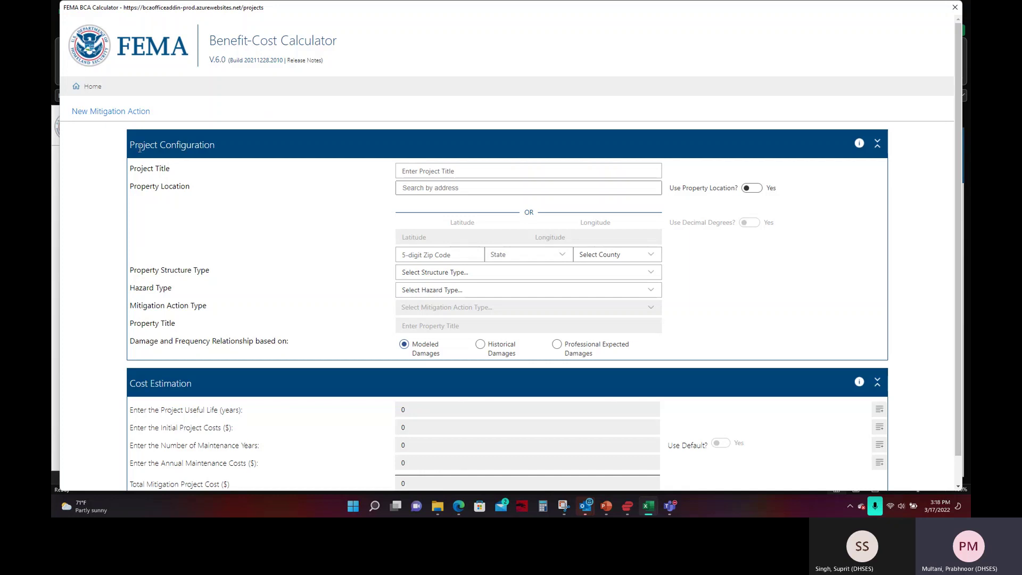
pyautogui.click(440, 170)
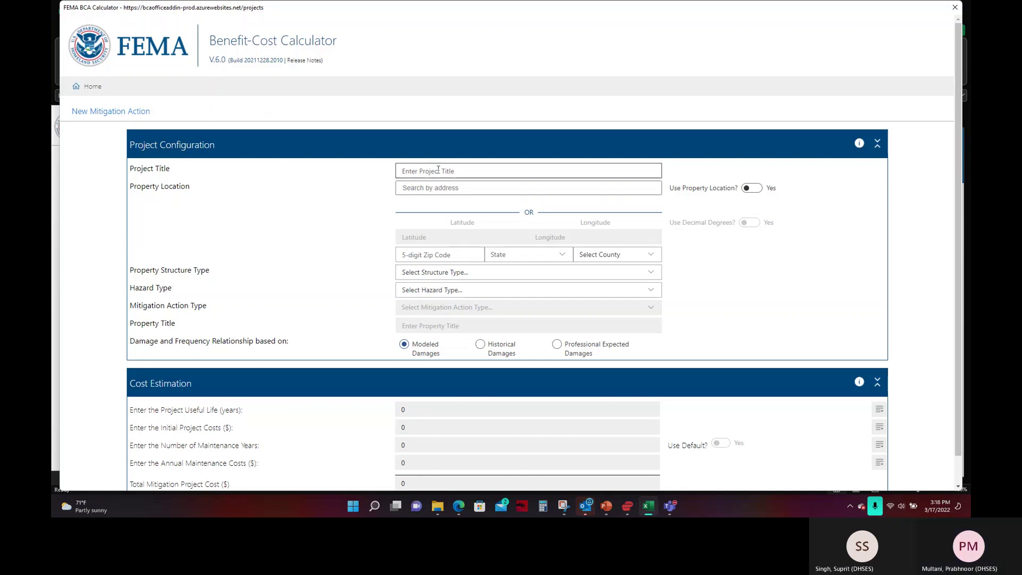
pyautogui.click(437, 203)
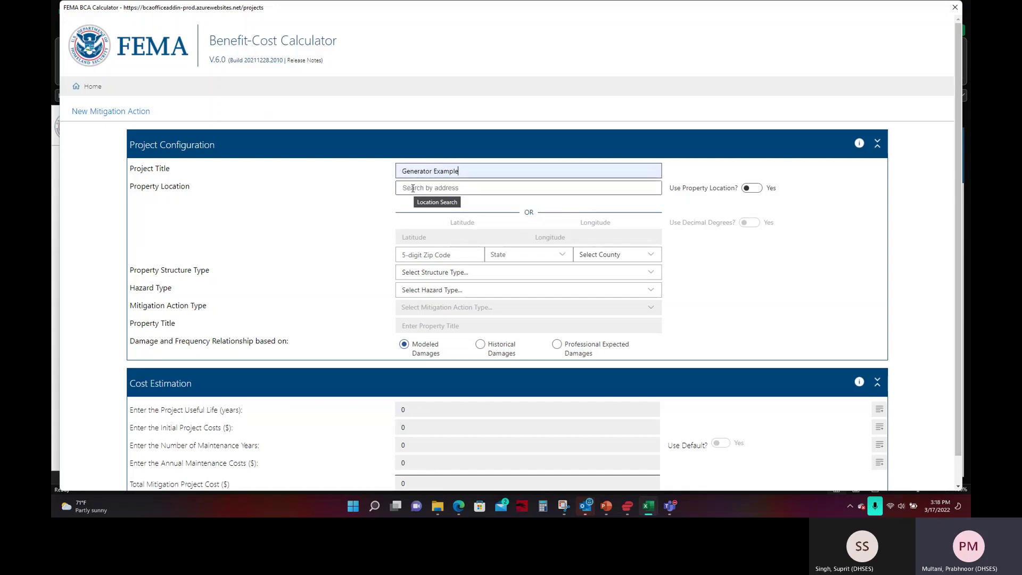
# Step: Switch property location to latitude/longitude, try values 4 and 71, then select the latitude to discard
pyautogui.click(413, 188)
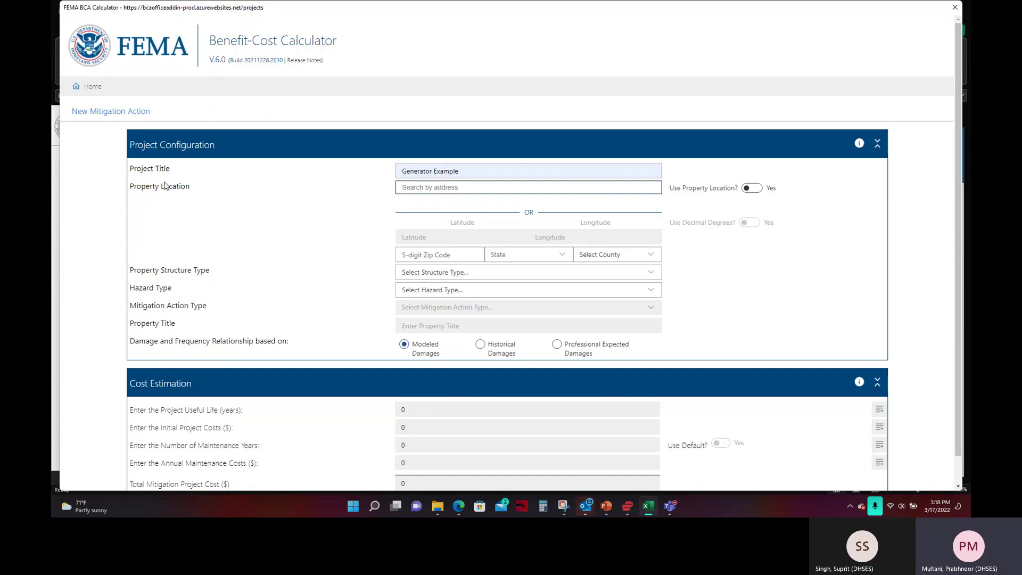
pyautogui.click(235, 193)
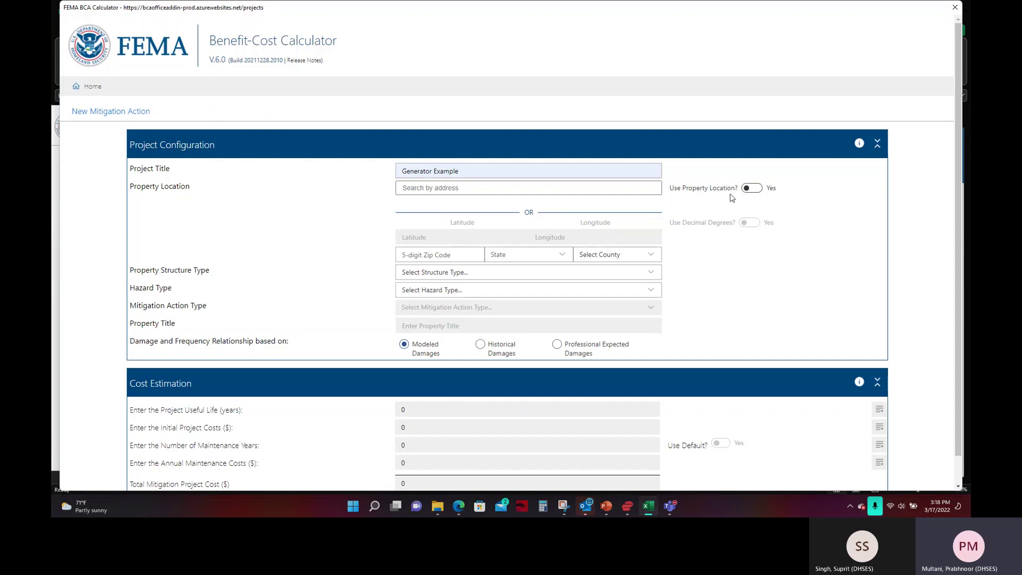
pyautogui.click(758, 191)
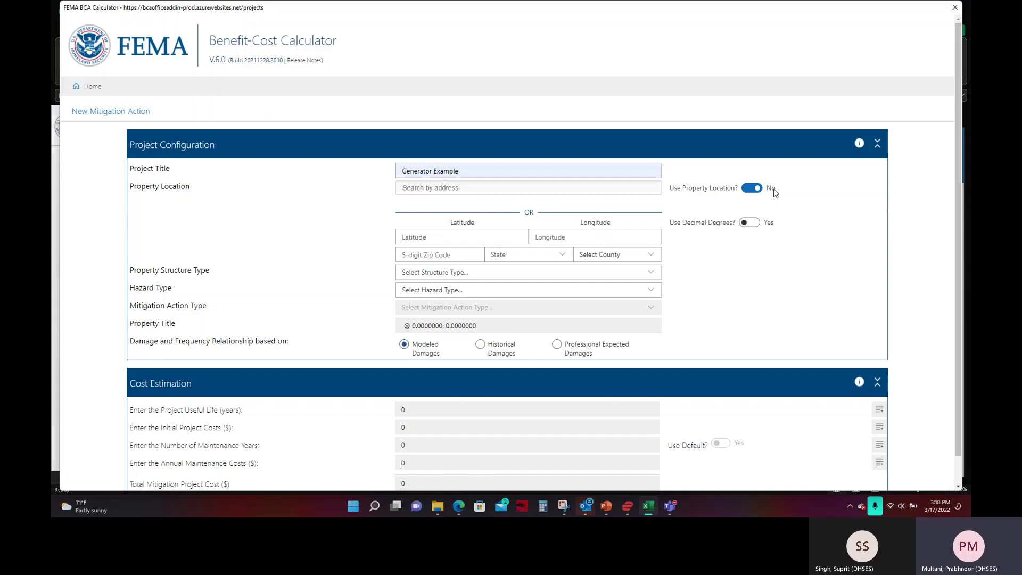
pyautogui.click(412, 237)
pyautogui.write('46')
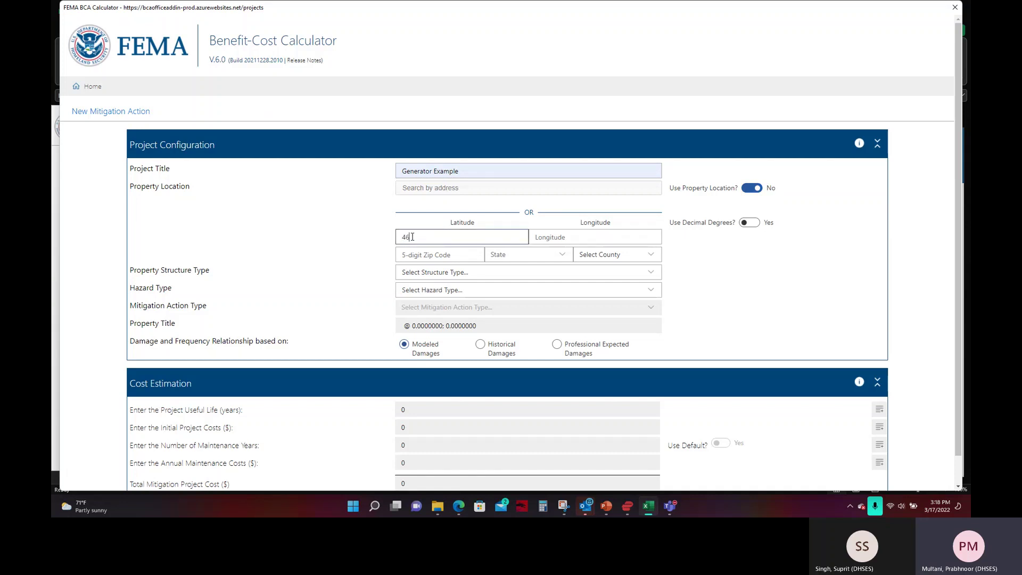
pyautogui.press('Tab')
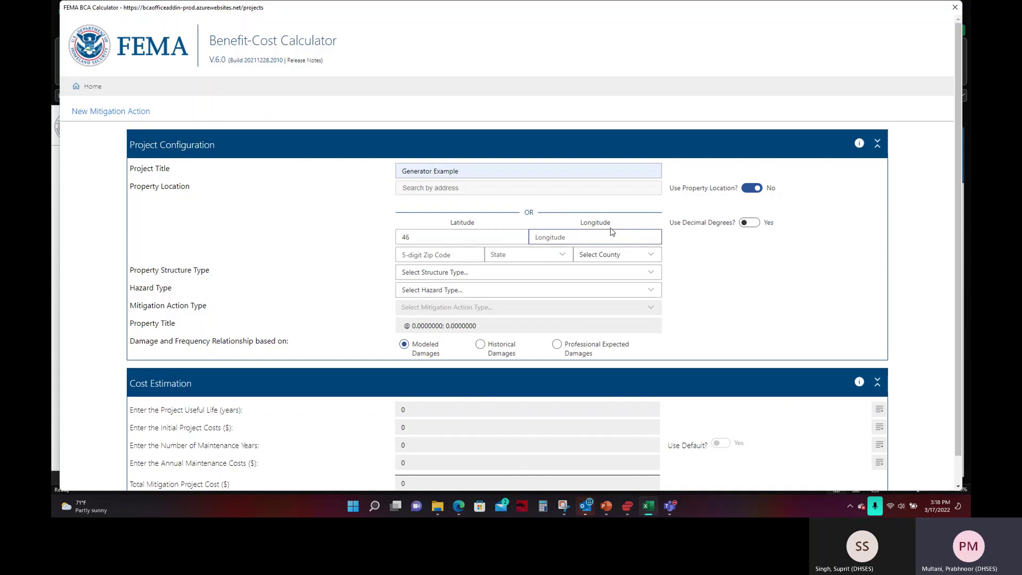
pyautogui.write('71')
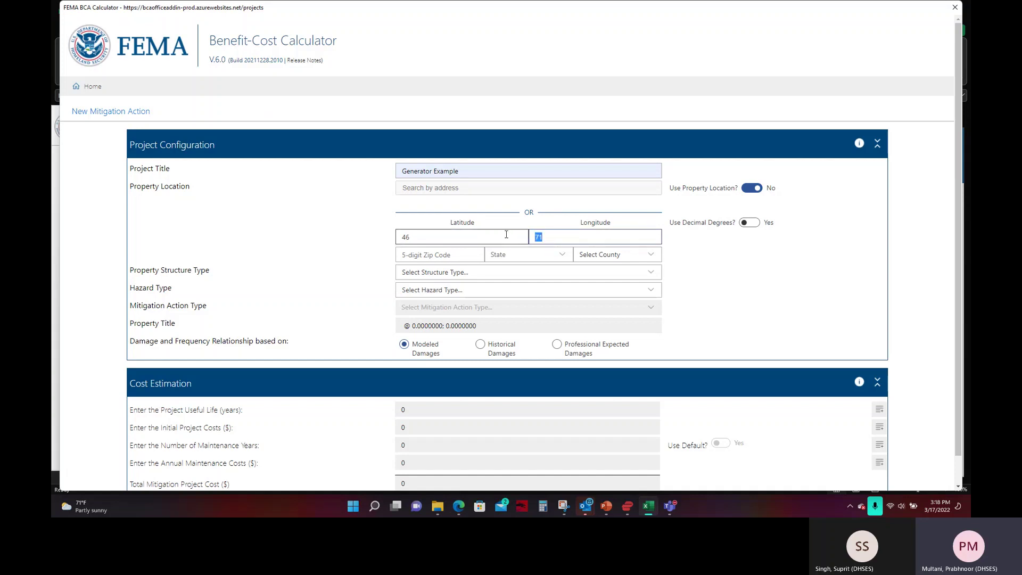
pyautogui.doubleClick(402, 237)
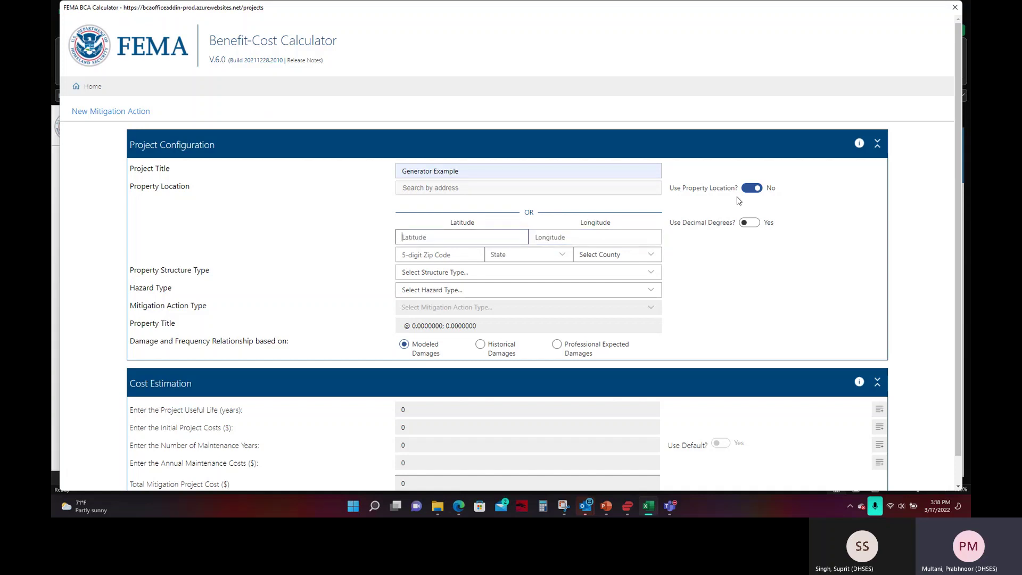
# Step: Set the location to 1220 Washington Ave, Albany, NY 12226, auto-filling latitude 42.6834091, longitude -73.8105267
pyautogui.click(751, 189)
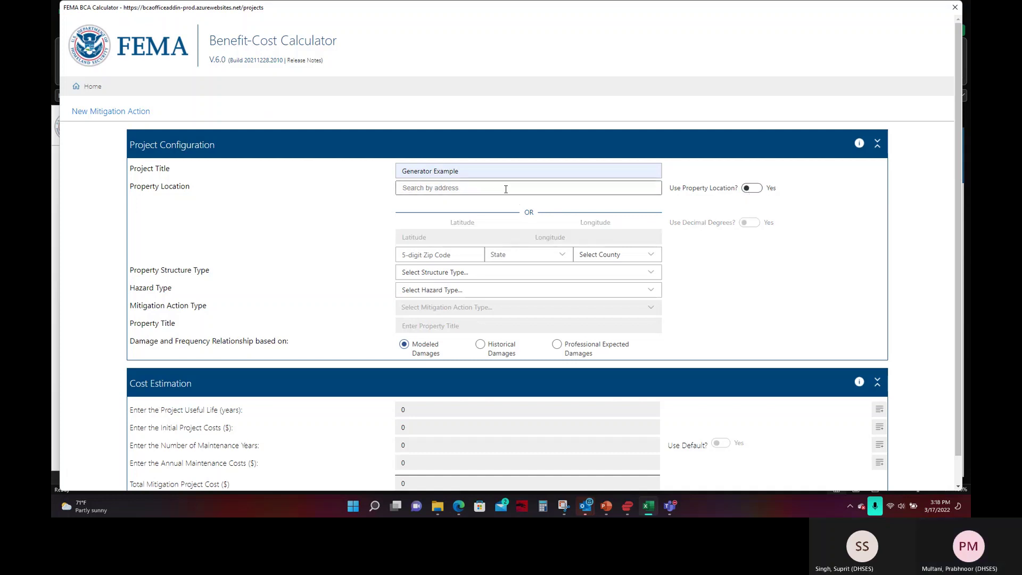
pyautogui.write('122')
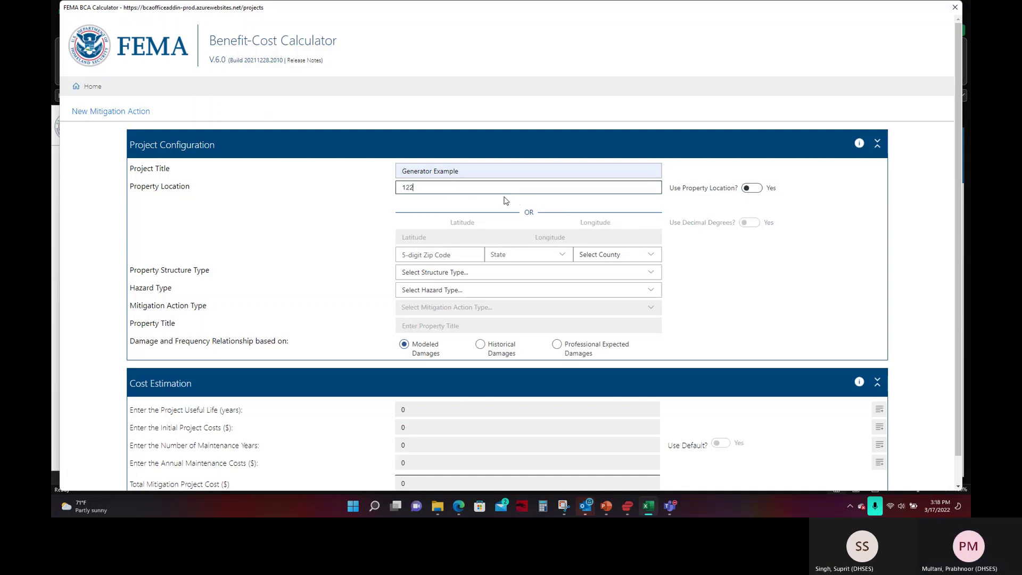
pyautogui.write('0 W')
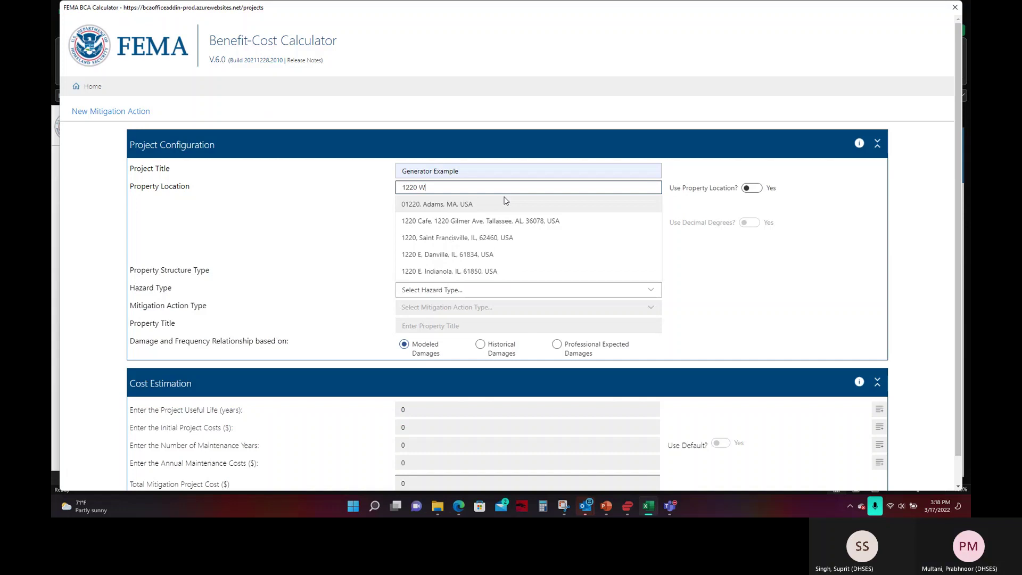
pyautogui.write('as')
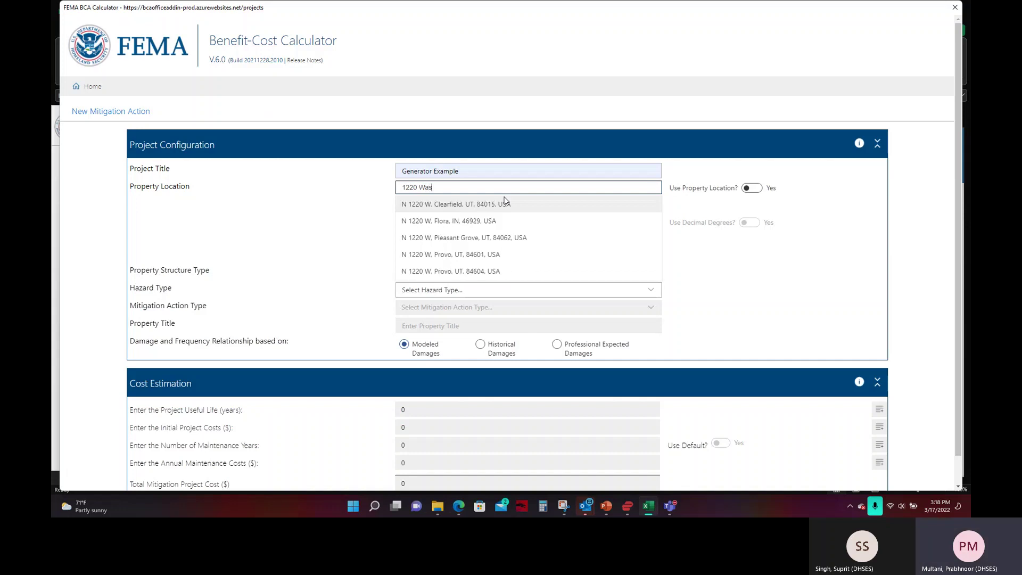
pyautogui.write('hington A')
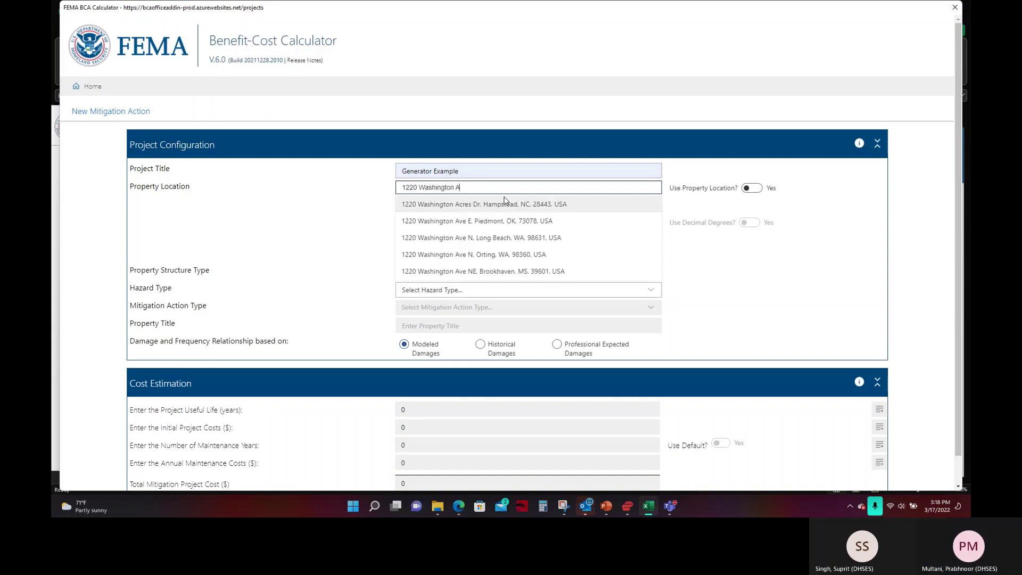
pyautogui.write('ve, al')
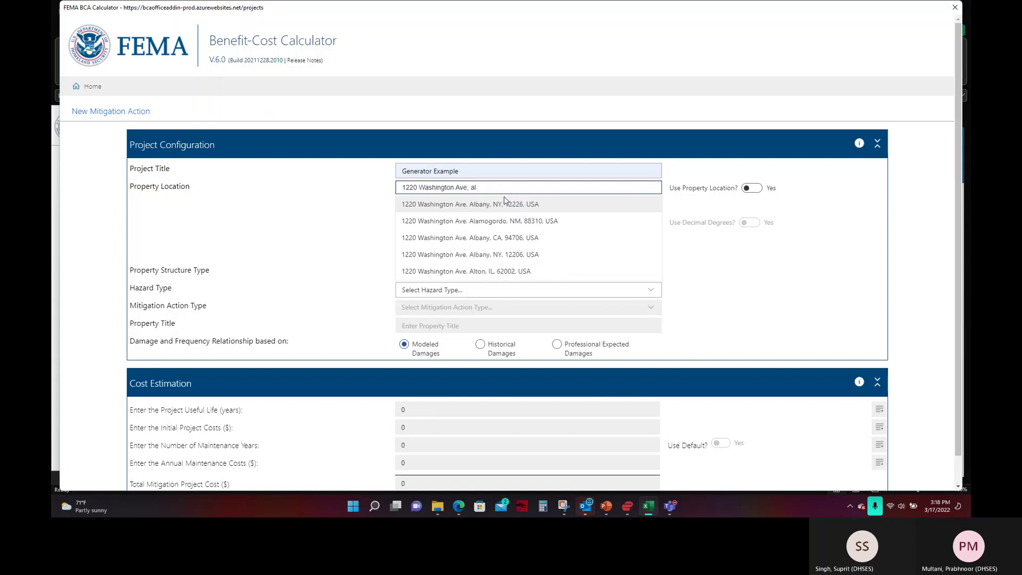
pyautogui.click(508, 203)
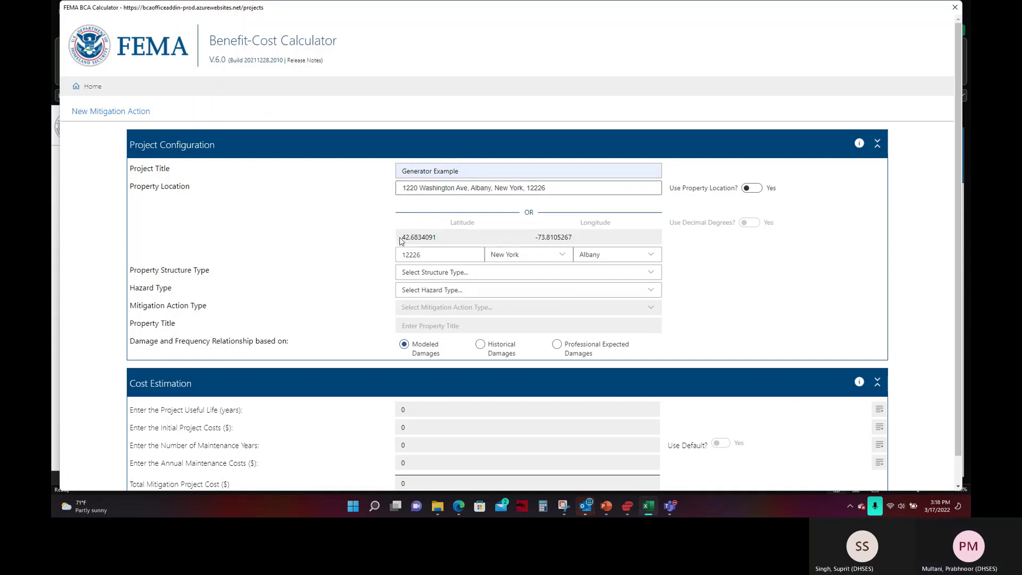
pyautogui.moveTo(401, 239); pyautogui.dragTo(436, 237)
pyautogui.moveTo(535, 237); pyautogui.dragTo(574, 237)
pyautogui.click(589, 232)
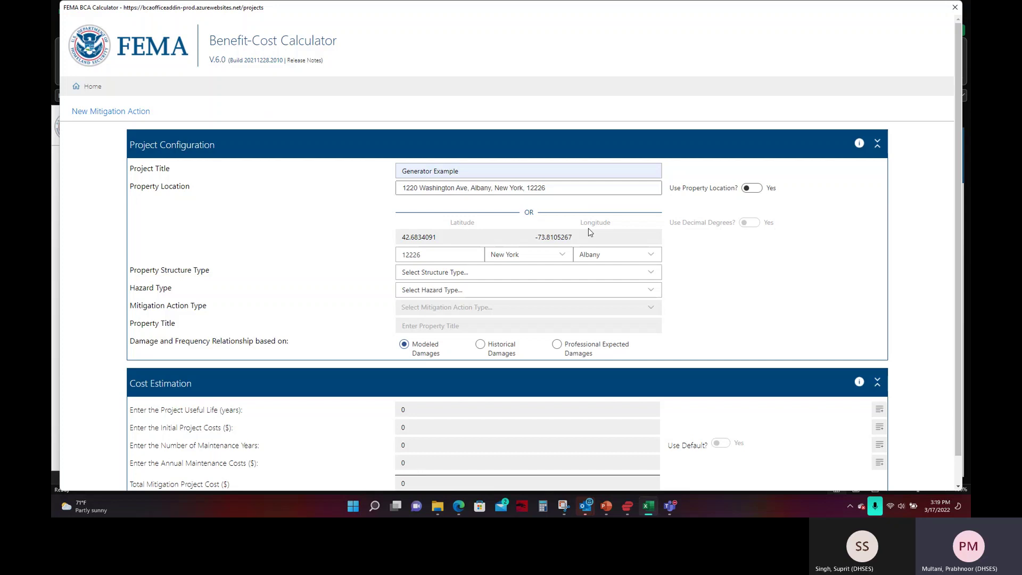
# Step: Set the property structure type to Critical Facility Building
pyautogui.scroll(-1, 274, 219)
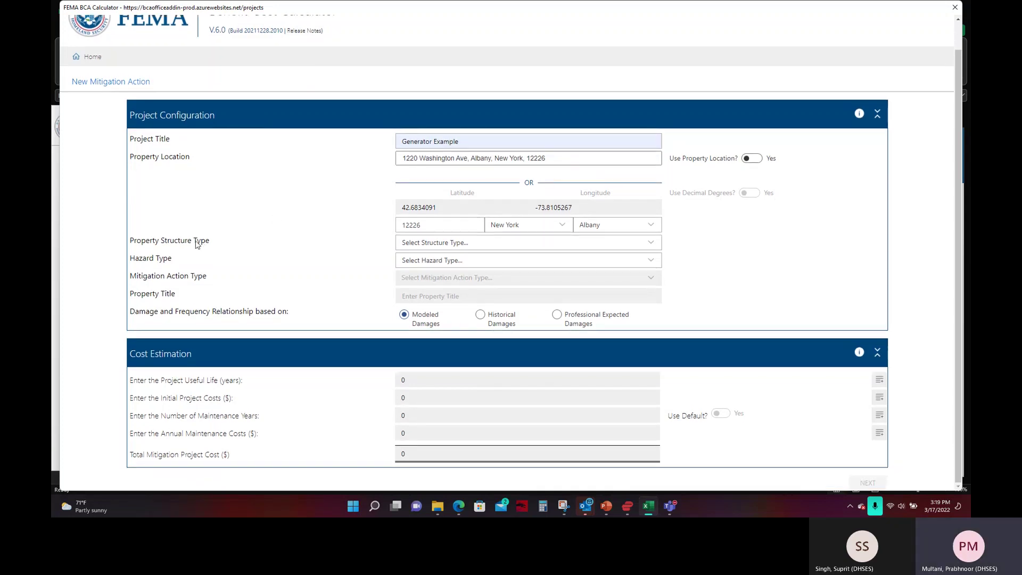
pyautogui.click(425, 243)
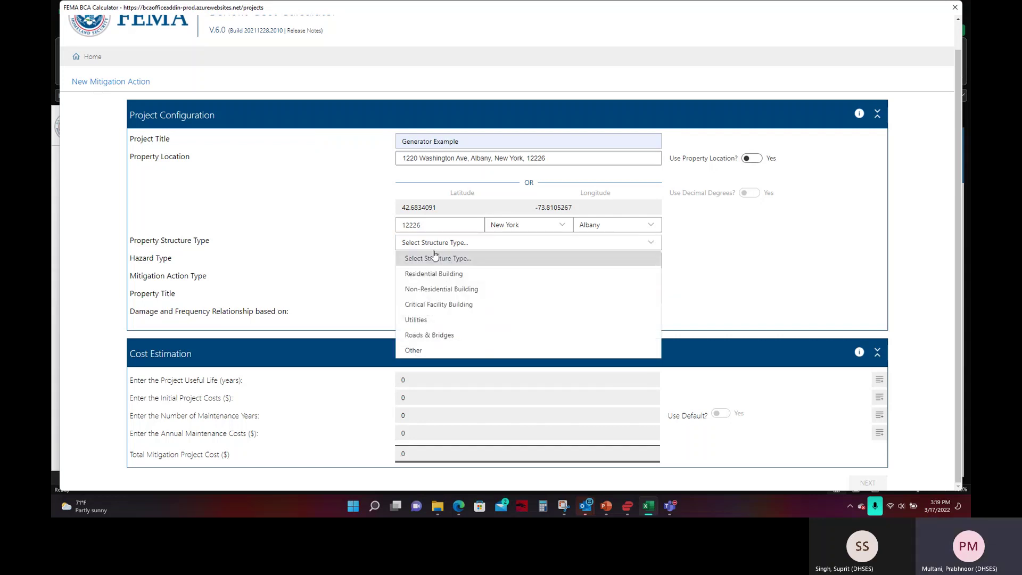
pyautogui.click(469, 309)
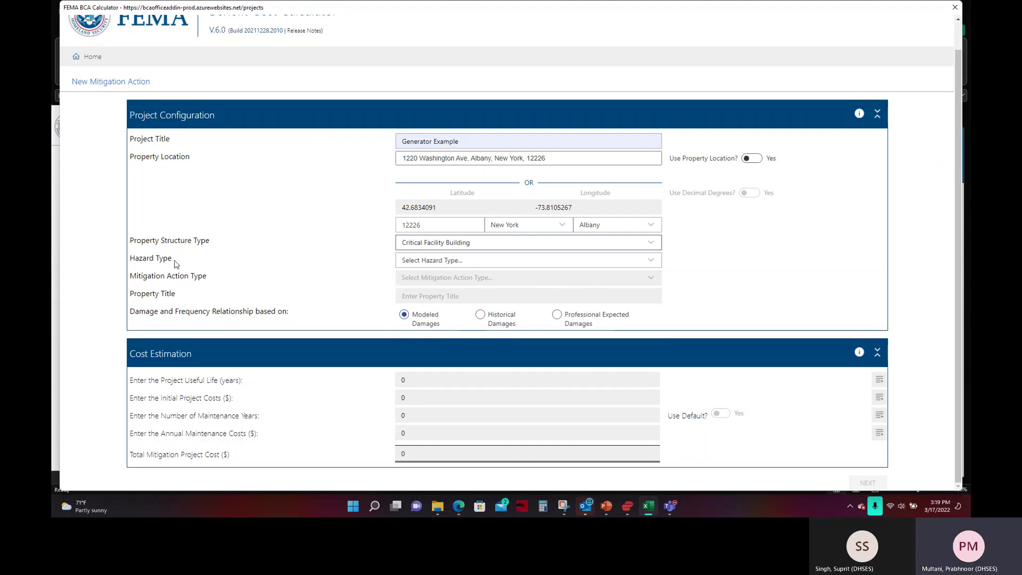
pyautogui.click(426, 265)
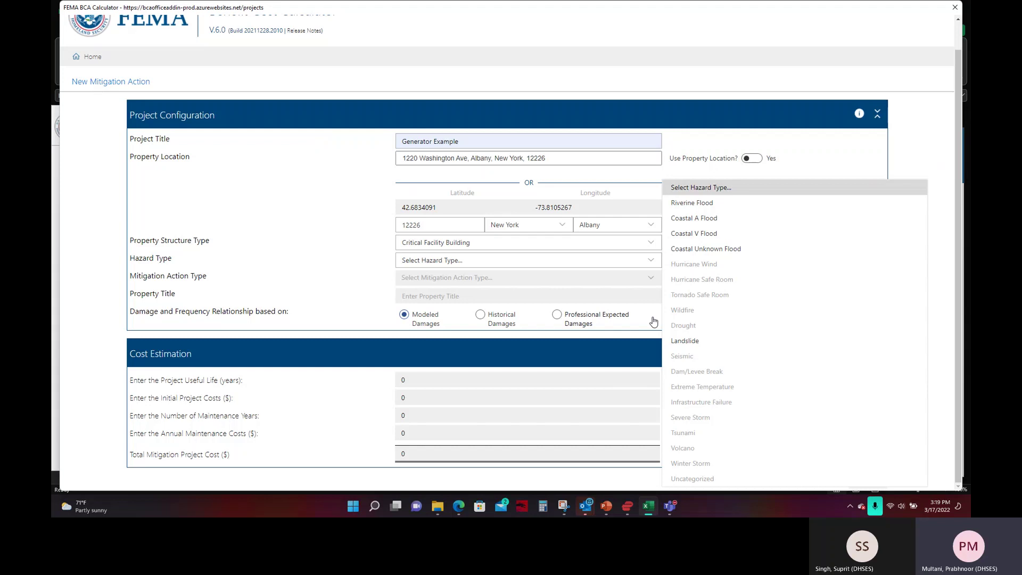
pyautogui.click(275, 249)
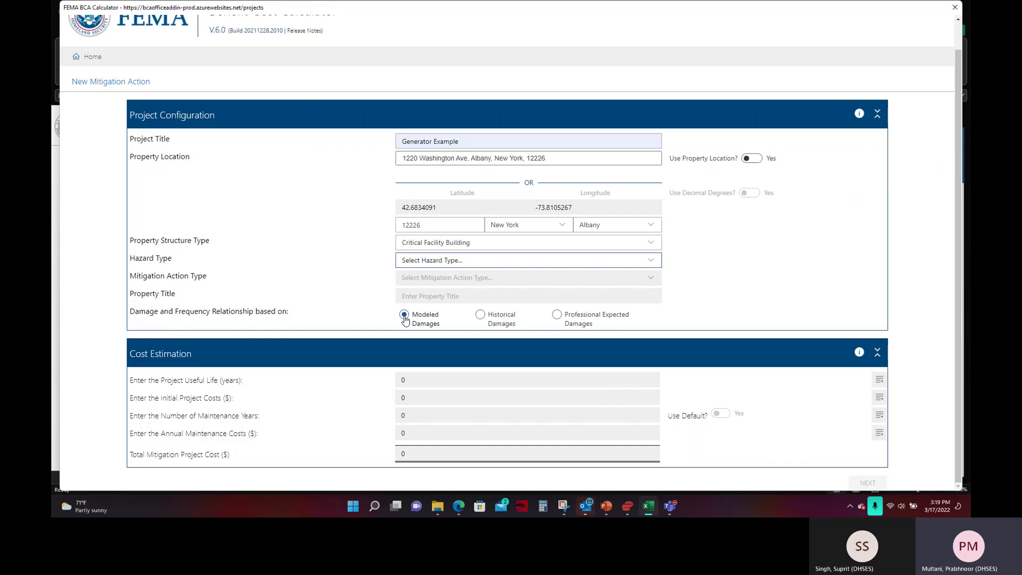
# Step: Base the damage and frequency relationship on Historical Damages
pyautogui.click(480, 317)
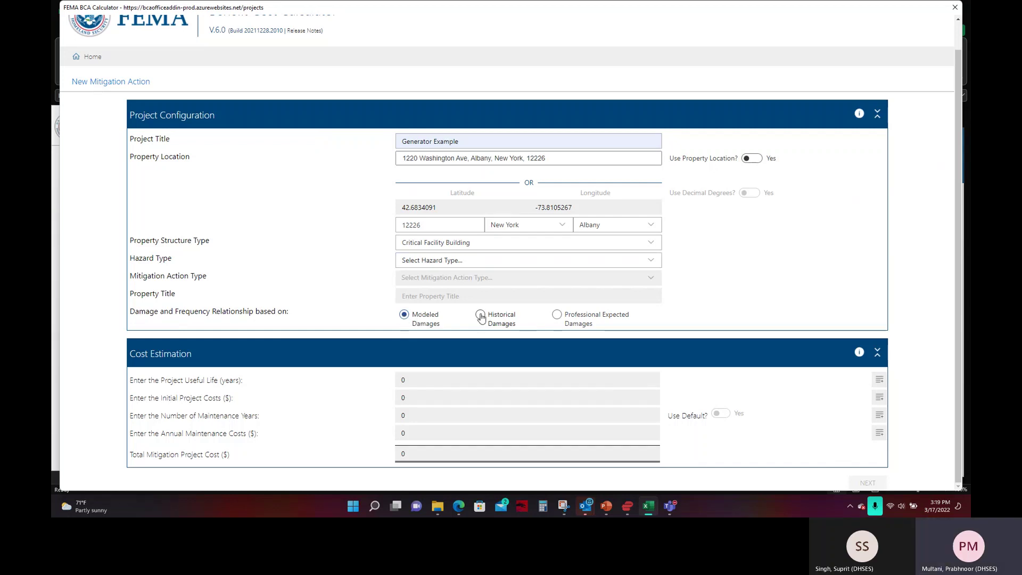
pyautogui.click(557, 316)
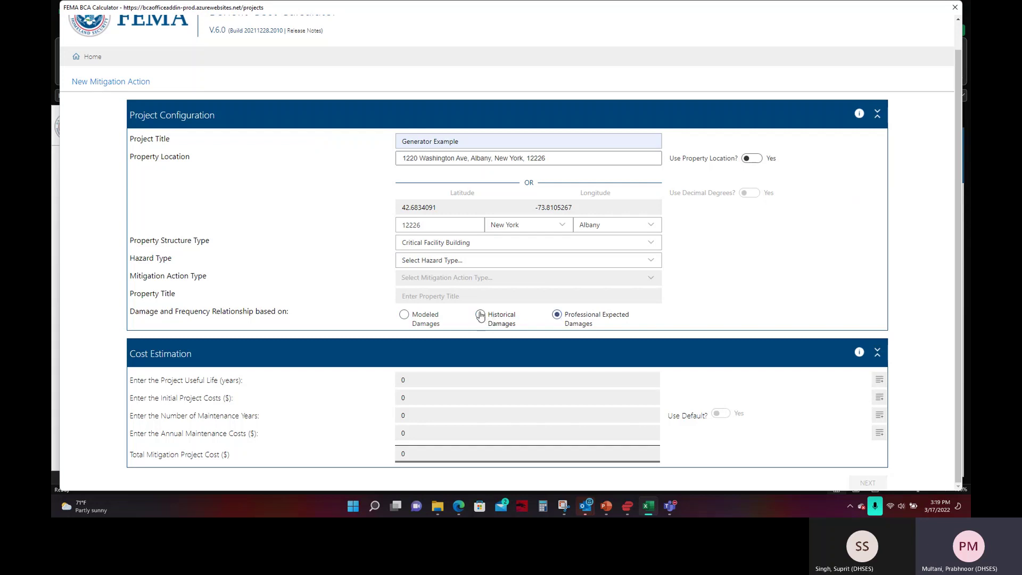
pyautogui.click(481, 316)
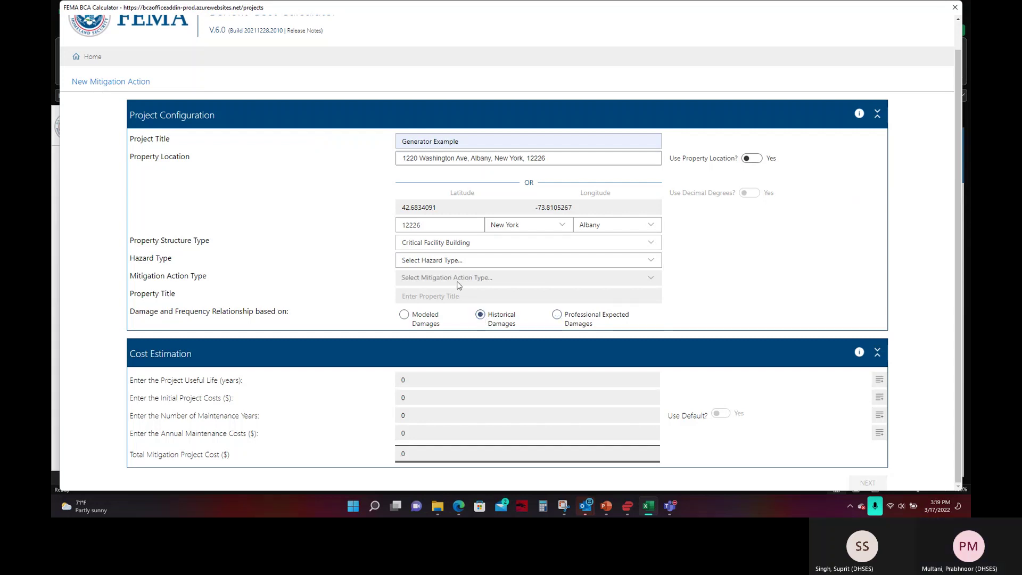
pyautogui.click(558, 315)
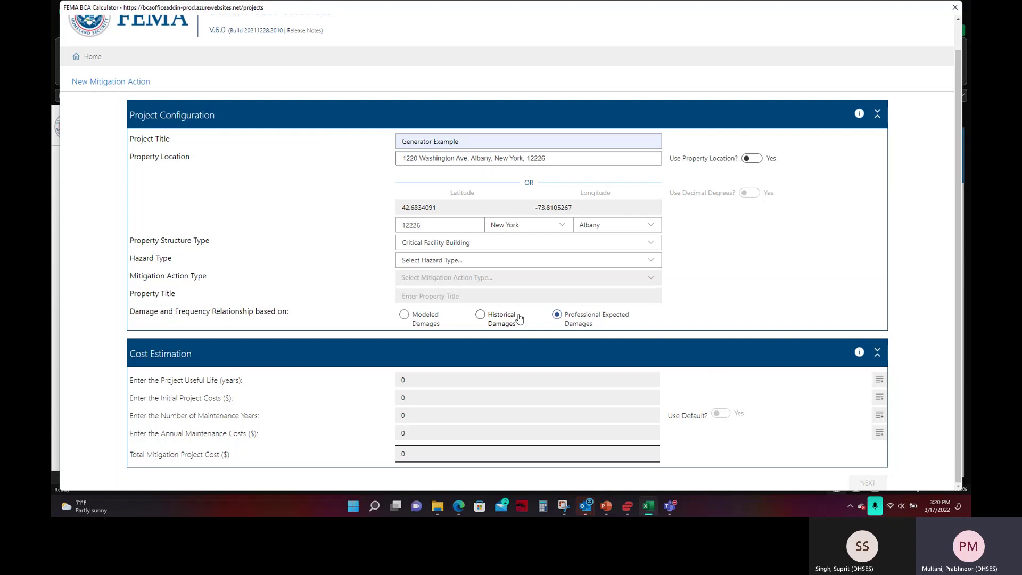
pyautogui.click(481, 314)
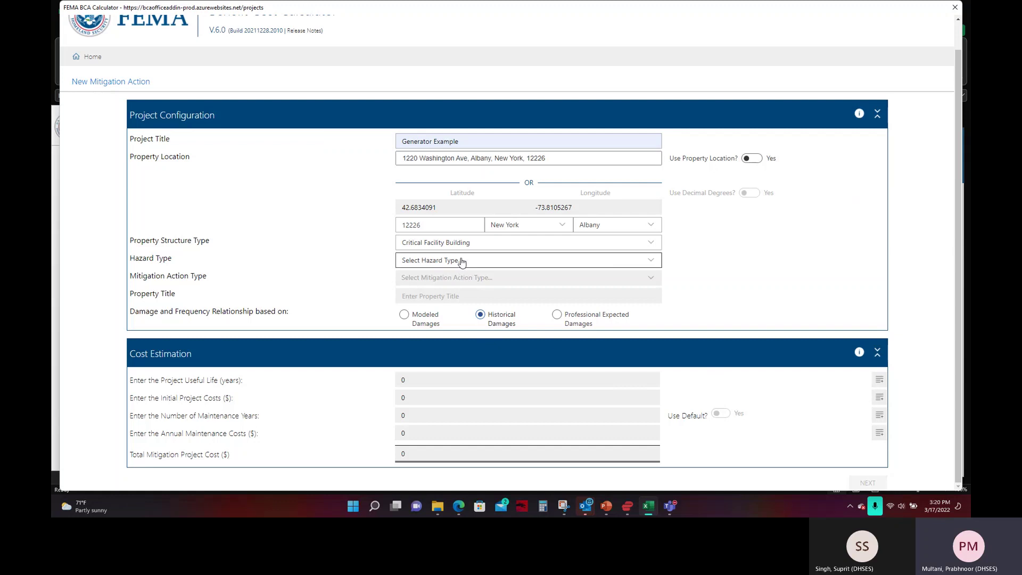
# Step: Set hazard type to Infrastructure Failure and mitigation action type to Other
pyautogui.click(462, 261)
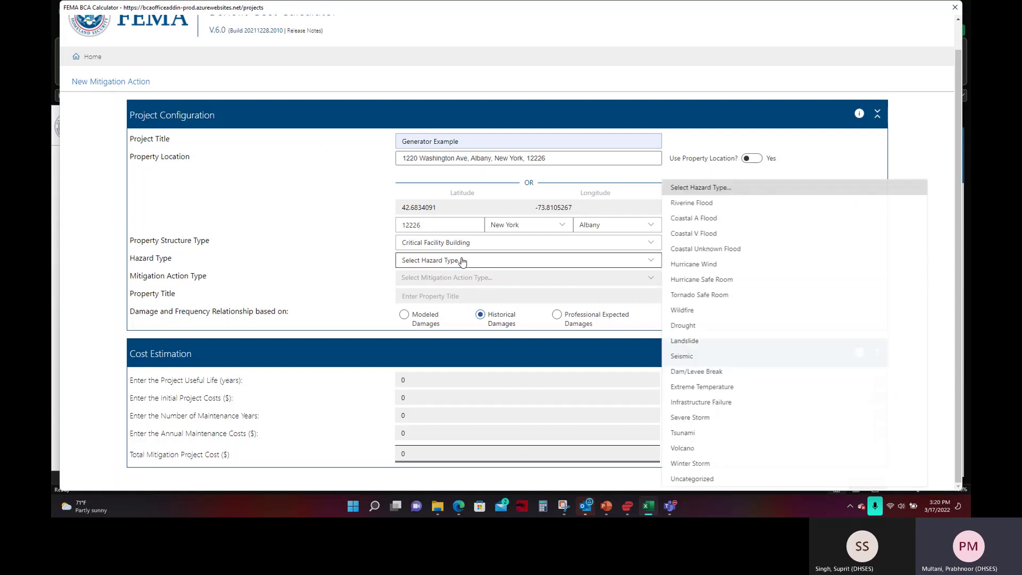
pyautogui.click(728, 403)
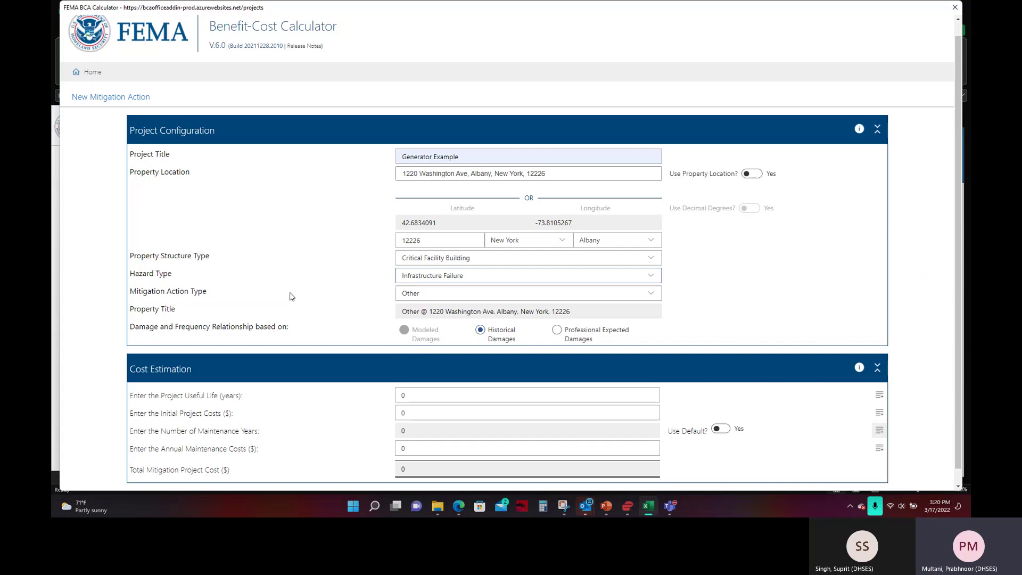
pyautogui.click(432, 294)
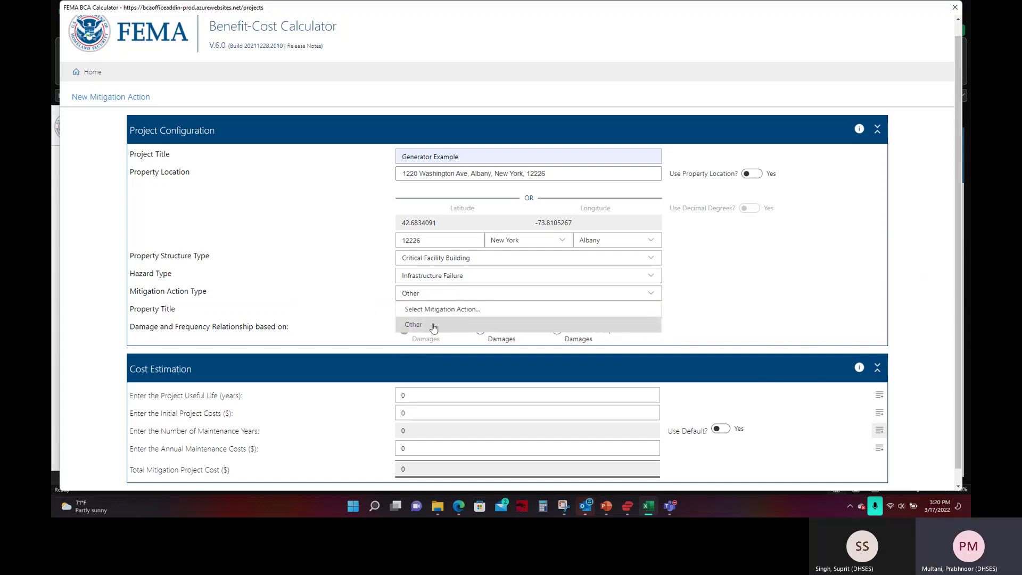
pyautogui.click(434, 324)
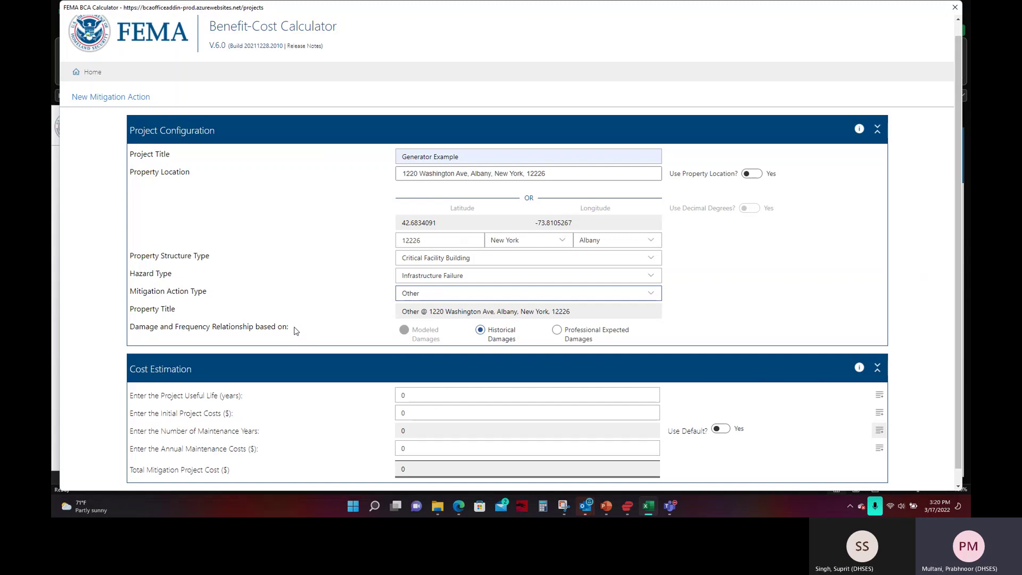
pyautogui.scroll(-1, 319, 318)
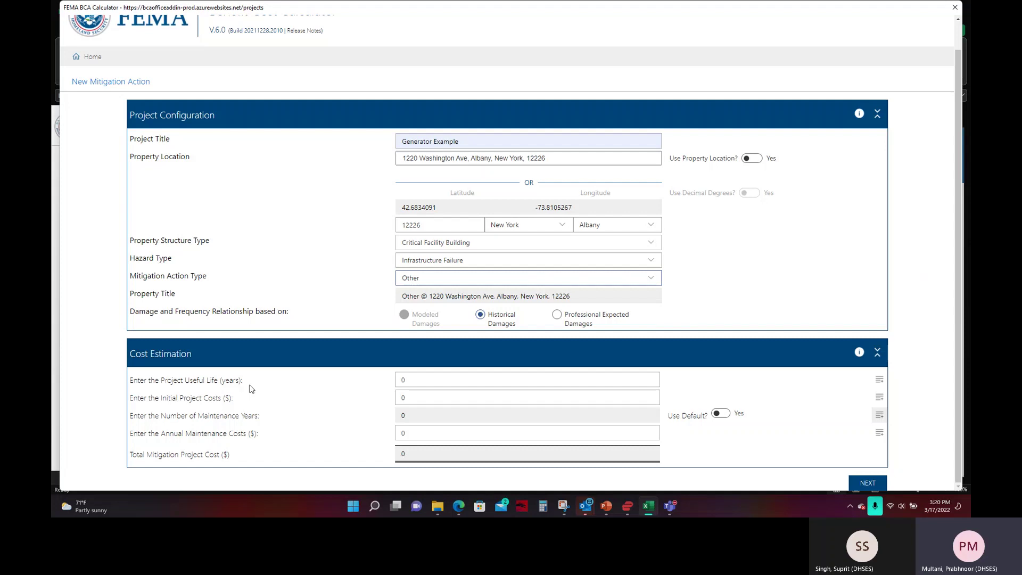
# Step: Enter 19 years as the project useful life
pyautogui.click(414, 387)
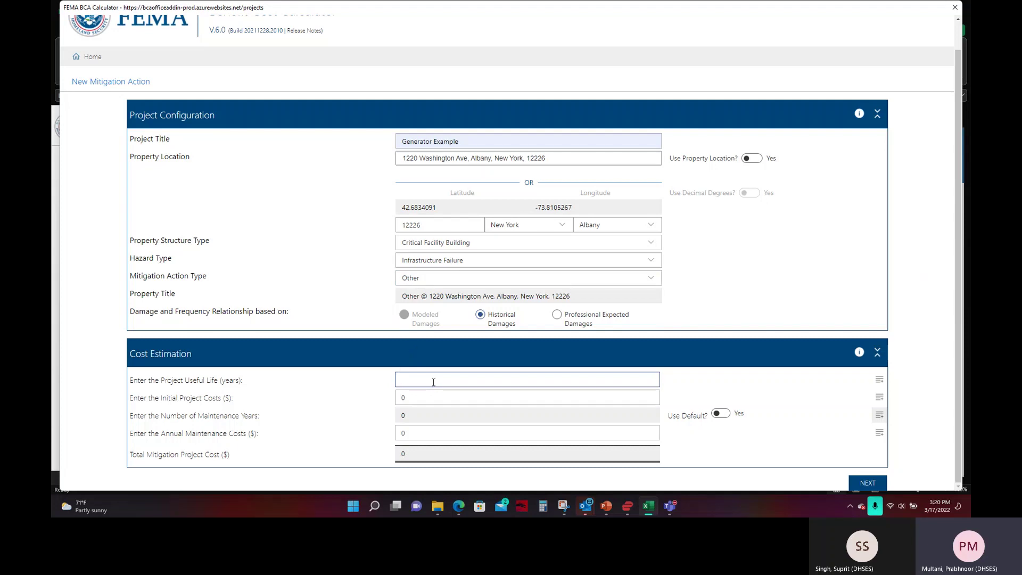
pyautogui.write('19')
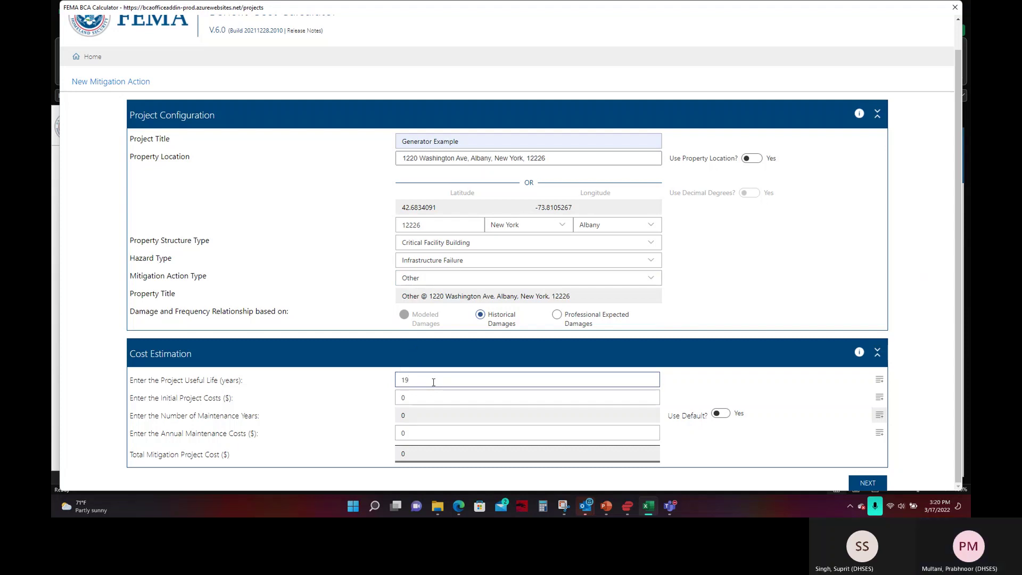
pyautogui.click(678, 375)
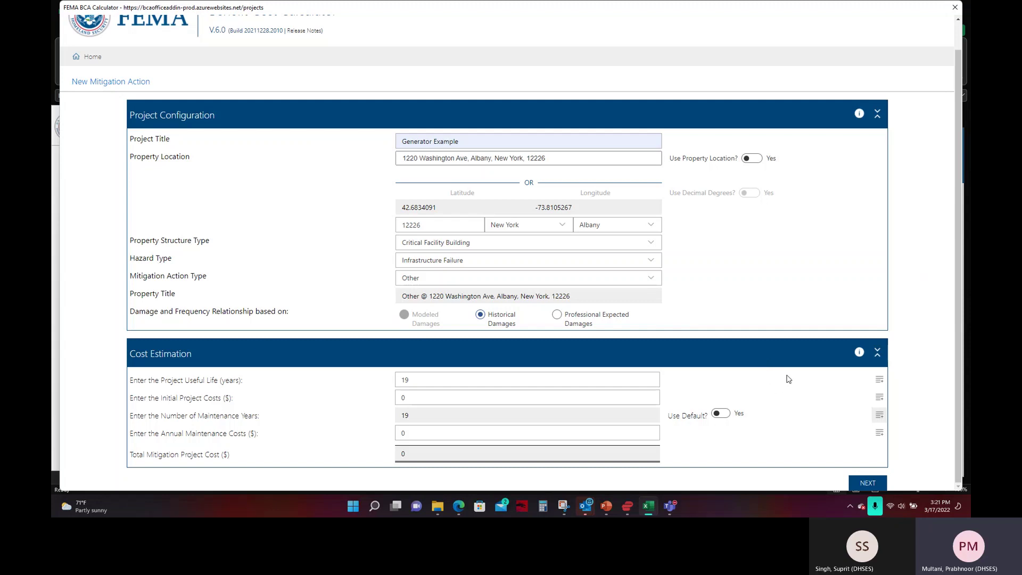
# Step: Open the Cost Estimation help and expand the Project Useful Life reference table
pyautogui.click(861, 354)
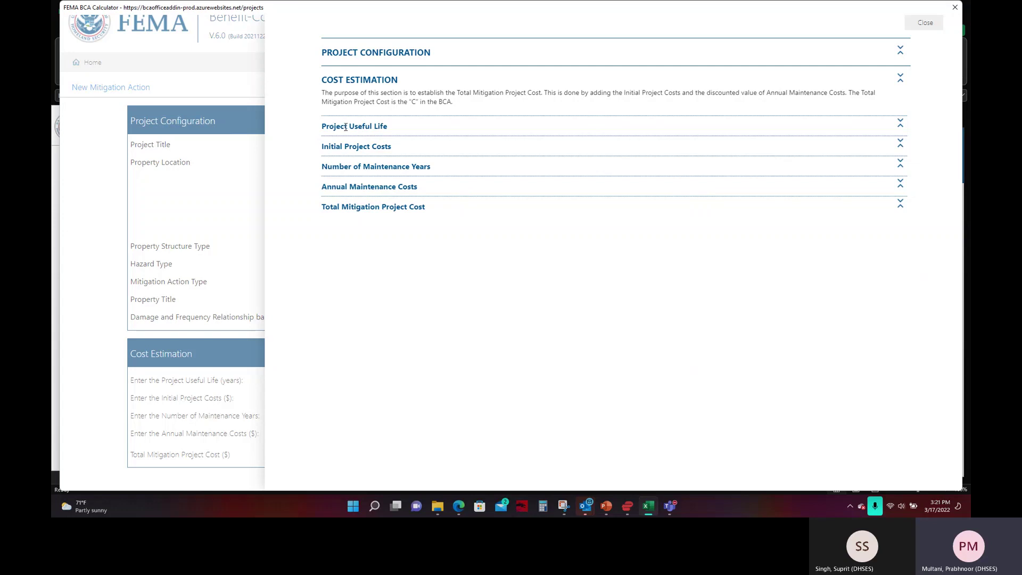
pyautogui.click(346, 127)
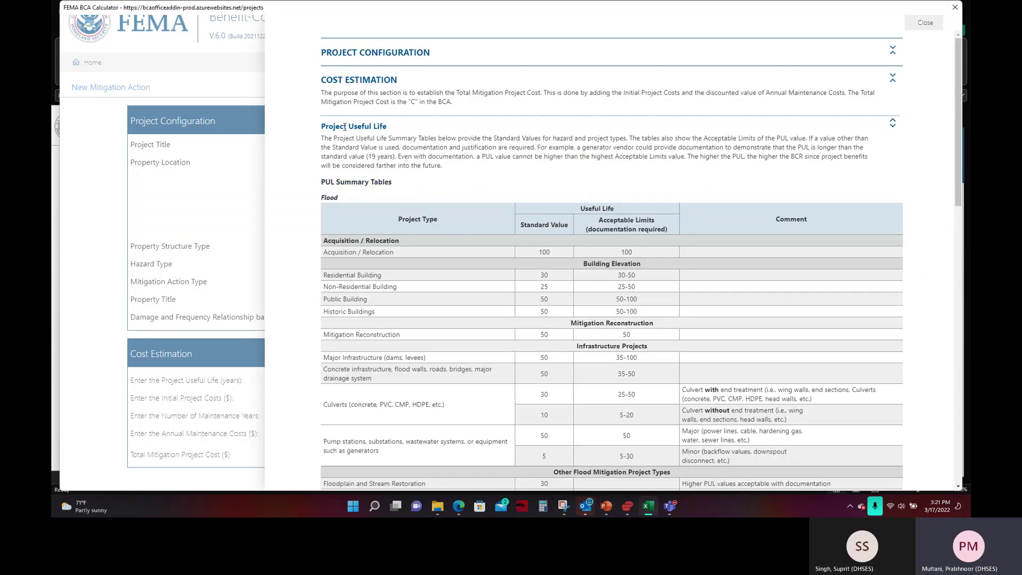
pyautogui.scroll(-4, 387, 177)
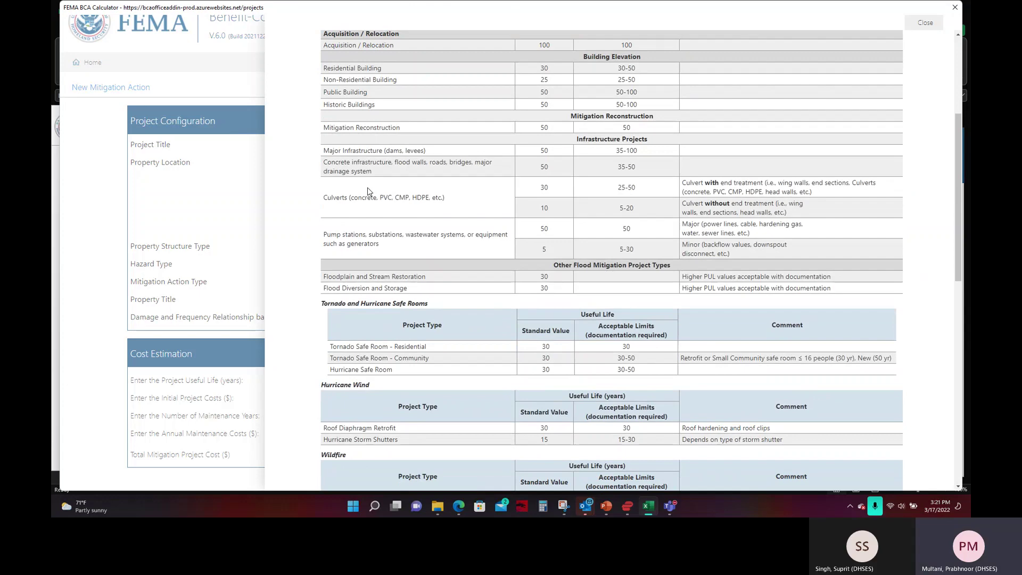
pyautogui.scroll(-8, 410, 179)
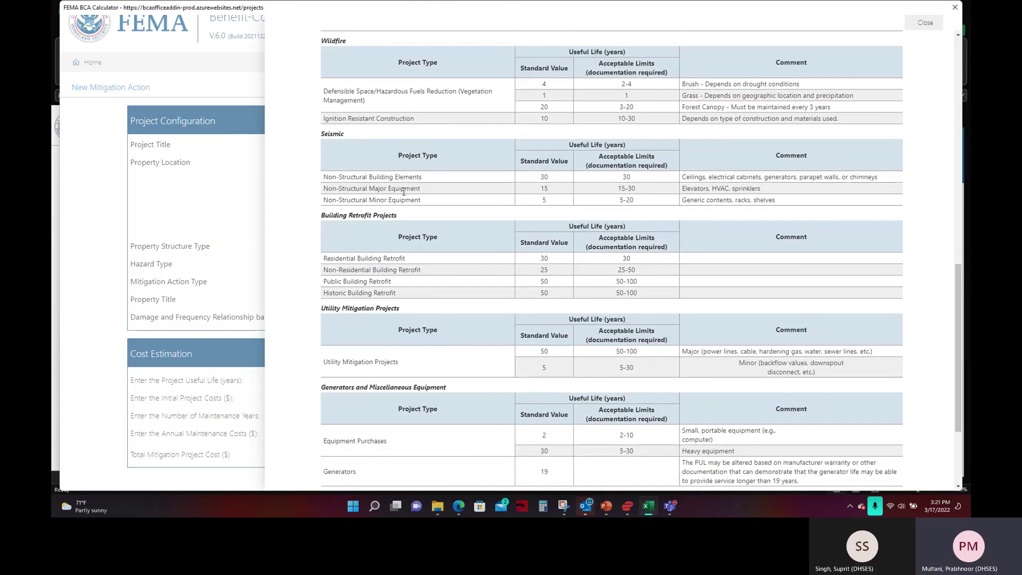
pyautogui.scroll(-3, 403, 192)
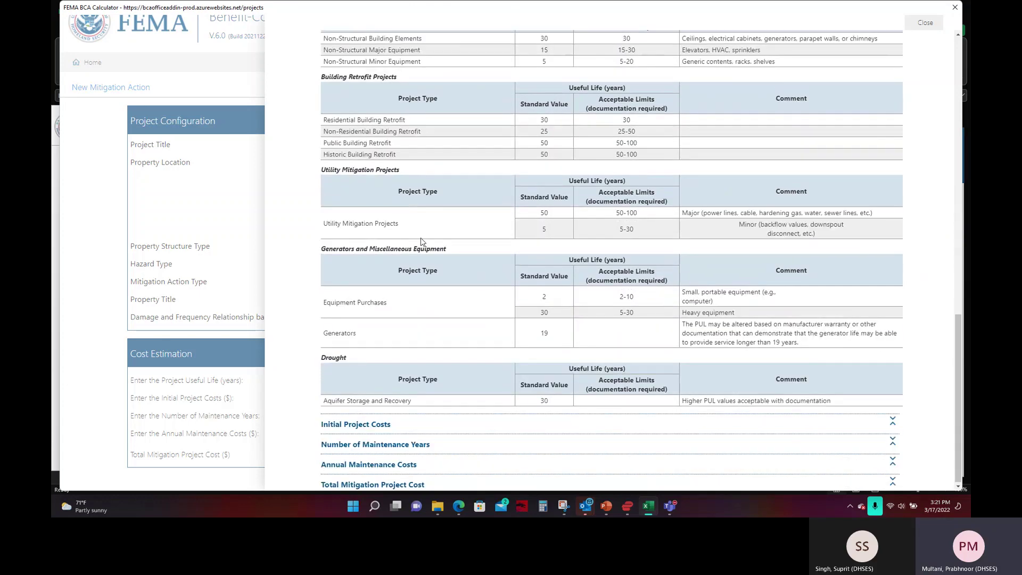
# Step: Highlight the Generators row and its 19-year standard useful life value
pyautogui.moveTo(447, 251); pyautogui.dragTo(321, 251)
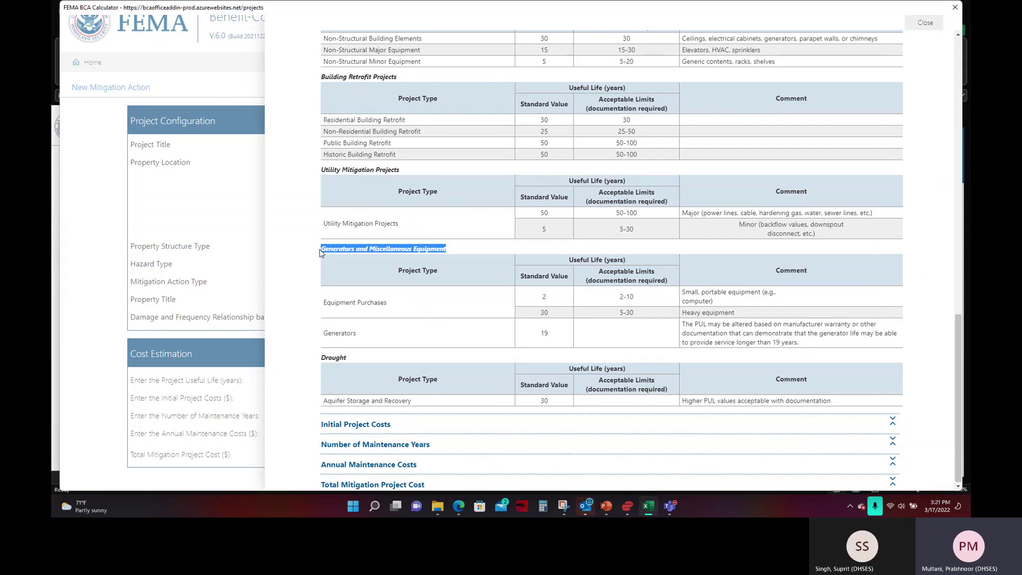
pyautogui.click(367, 337)
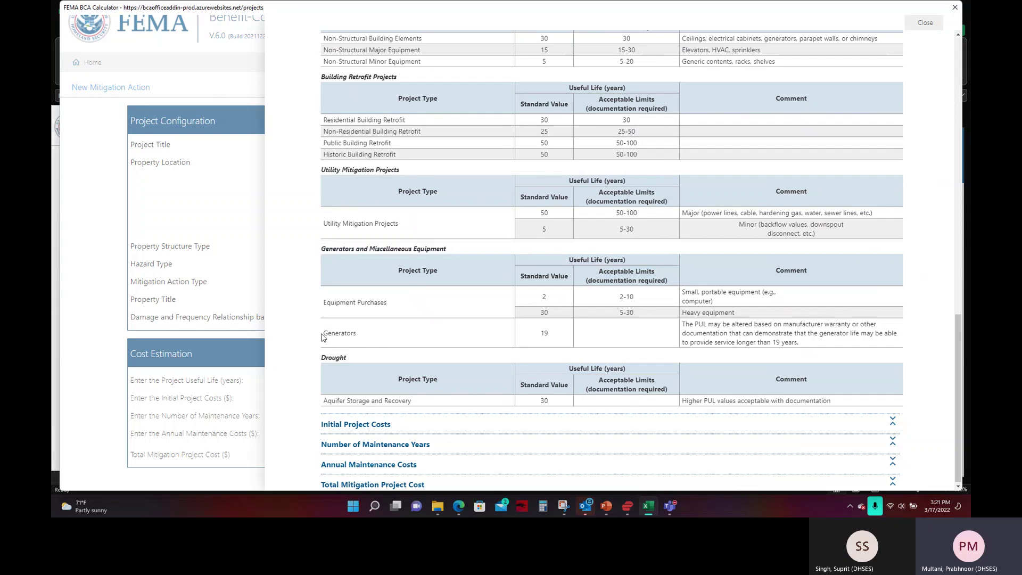
pyautogui.doubleClick(323, 337)
pyautogui.click(553, 340)
pyautogui.moveTo(548, 335); pyautogui.dragTo(544, 333)
pyautogui.click(575, 340)
pyautogui.click(545, 332)
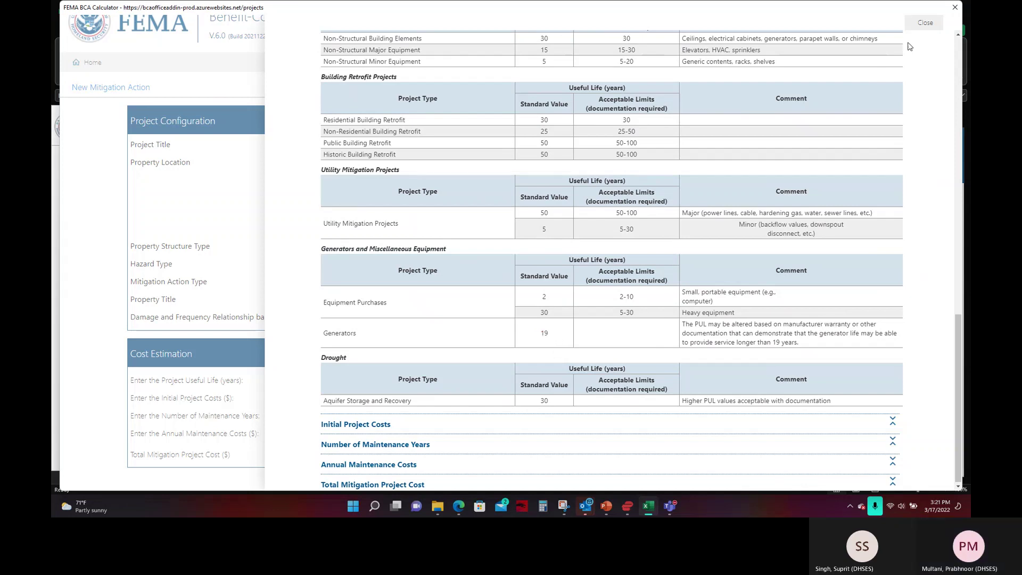
# Step: Close the help and enter $200,000 as the initial project costs
pyautogui.click(925, 23)
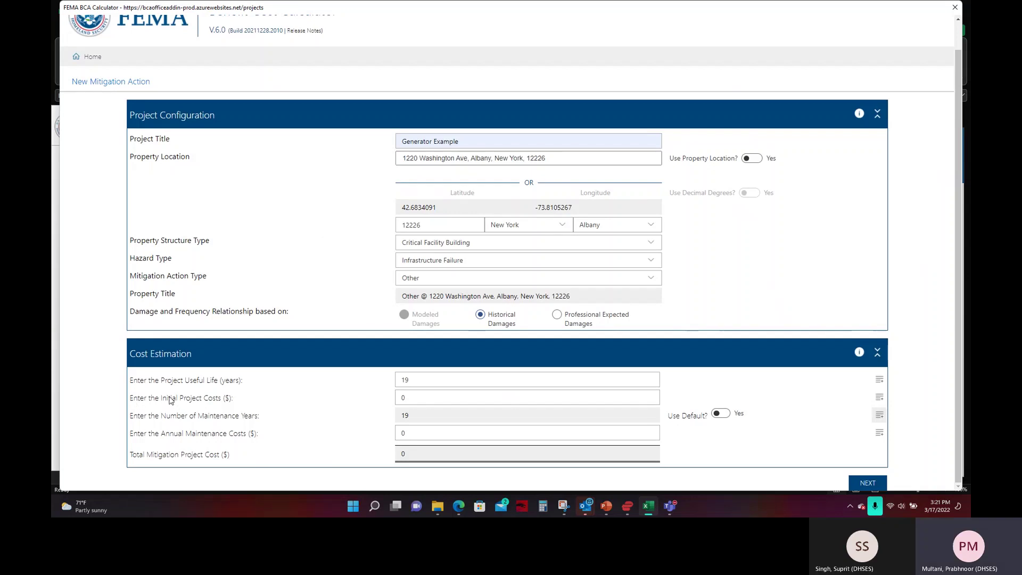
pyautogui.click(419, 398)
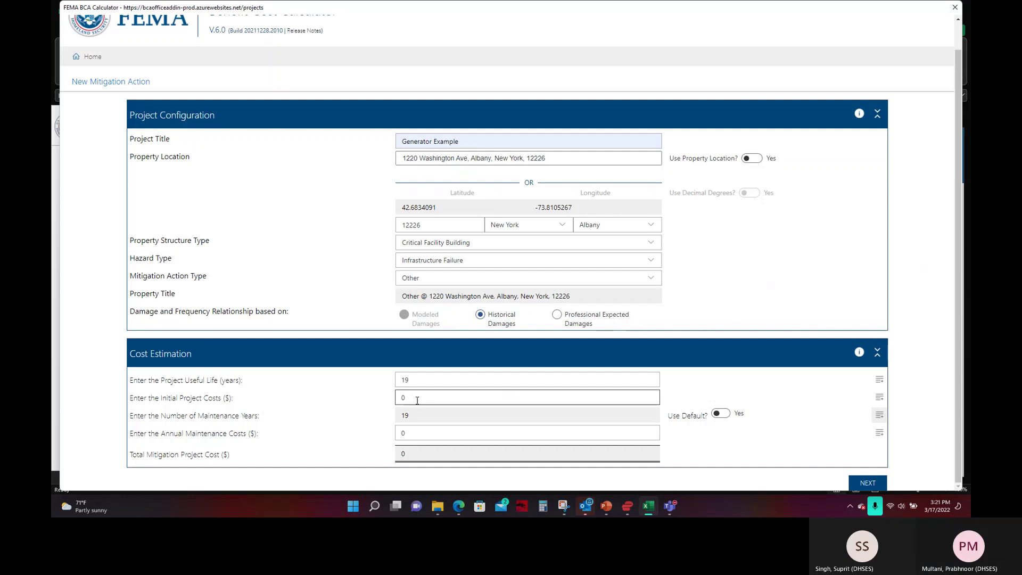
pyautogui.press('BackSpace')
pyautogui.write('2')
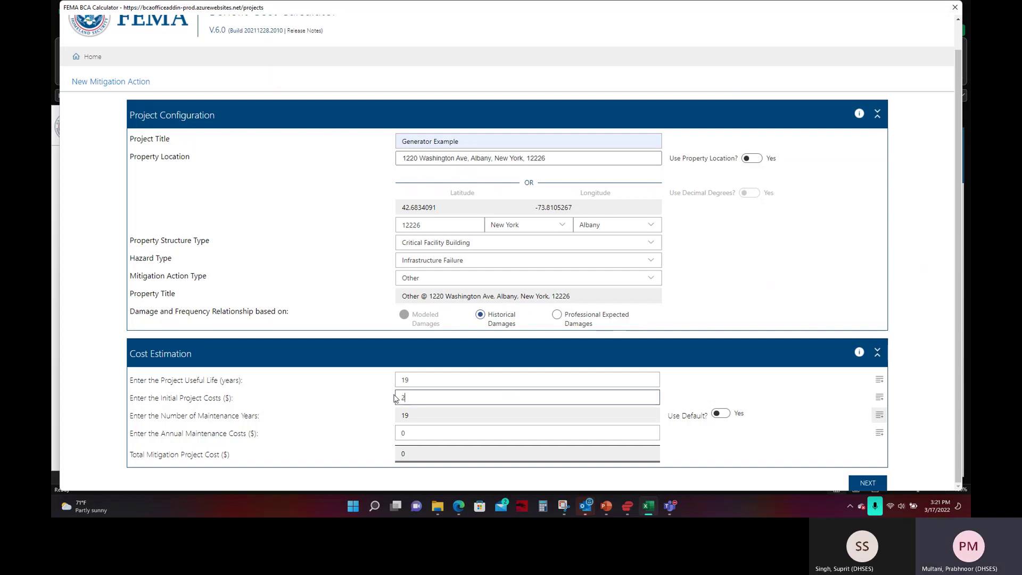
pyautogui.write('00,000')
pyautogui.click(186, 425)
pyautogui.click(406, 429)
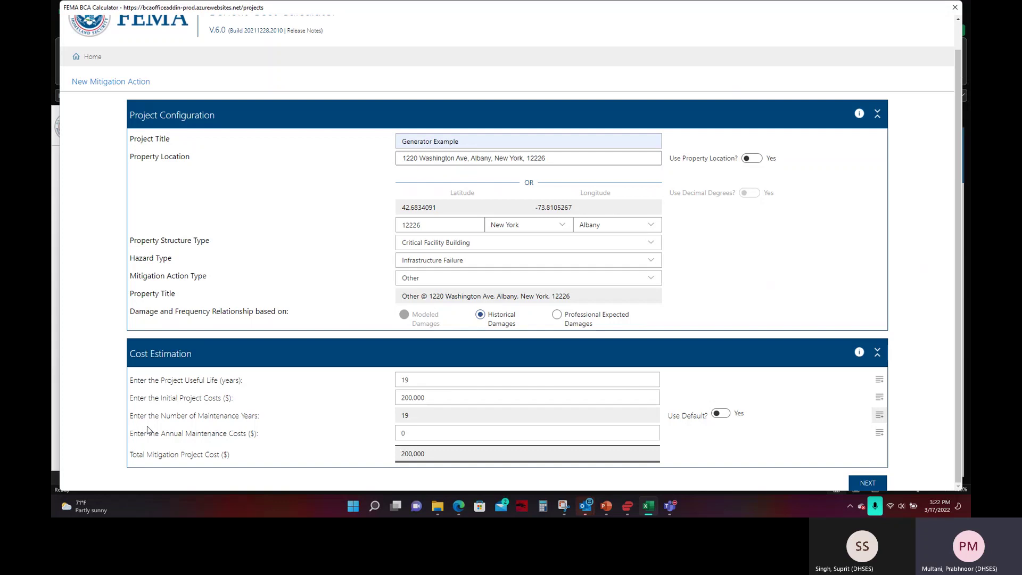
# Step: Enter $1,200 annual maintenance costs, bringing the total project cost to $212,403
pyautogui.click(446, 434)
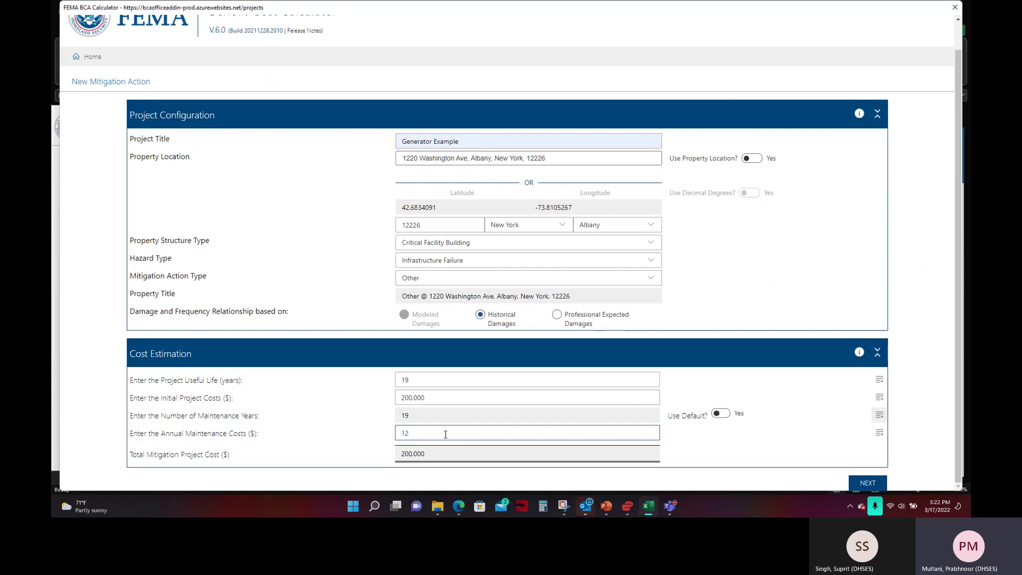
pyautogui.write('00')
pyautogui.click(678, 438)
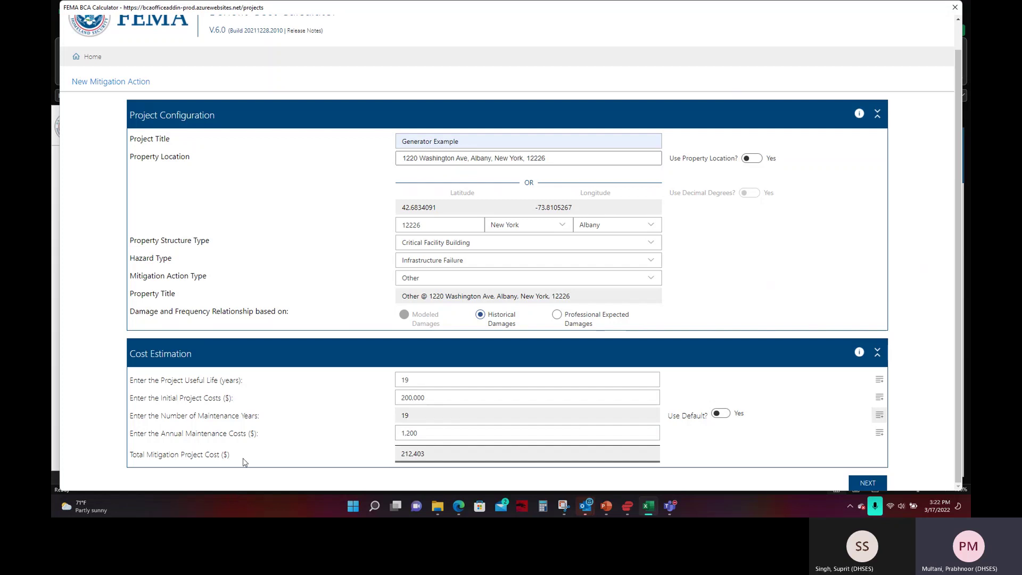
pyautogui.moveTo(397, 459); pyautogui.dragTo(425, 457)
pyautogui.click(429, 456)
pyautogui.click(411, 433)
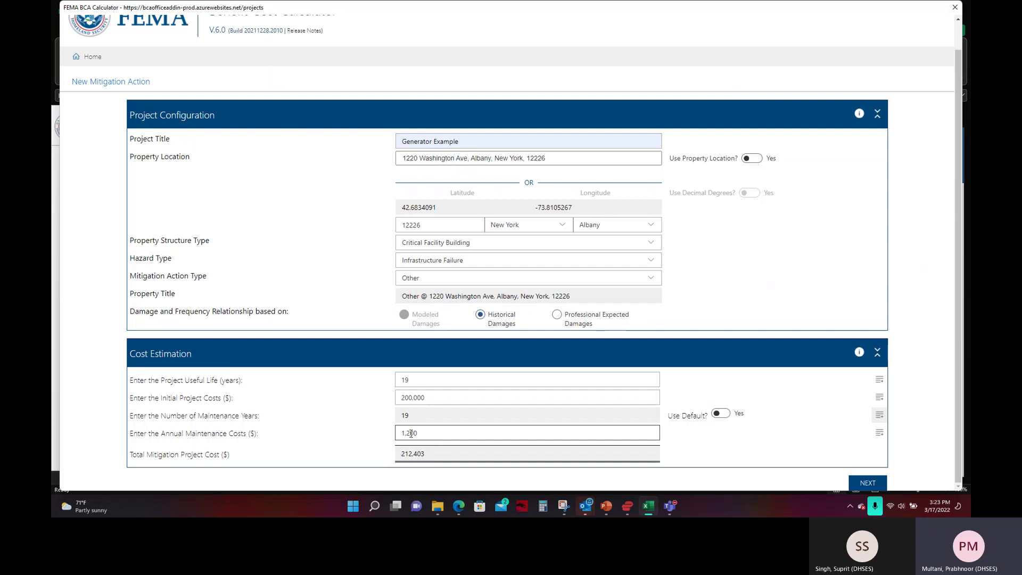
pyautogui.click(416, 400)
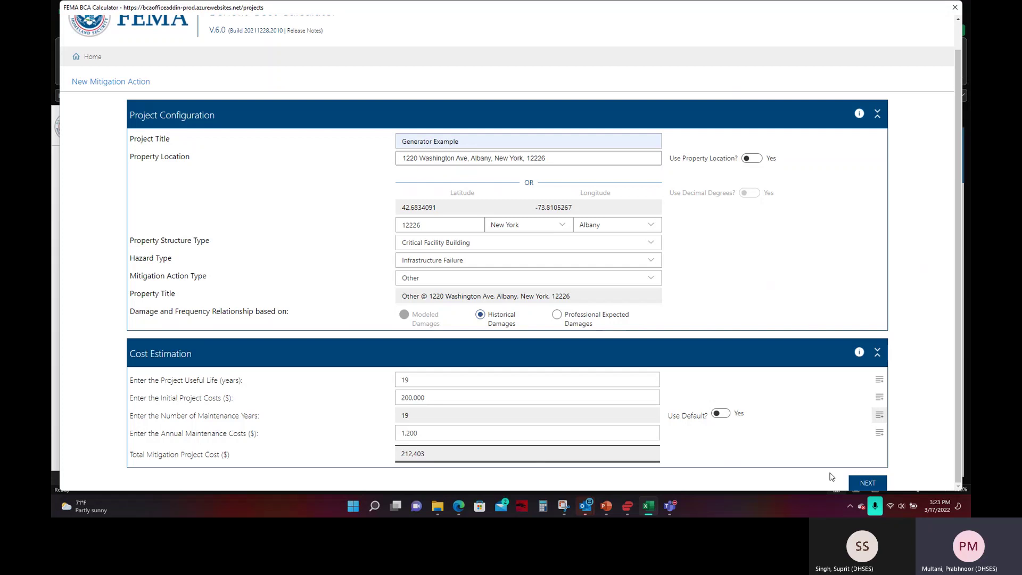
# Step: On the benefit-cost analysis page, enter 1999 as the year the property was built
pyautogui.click(868, 483)
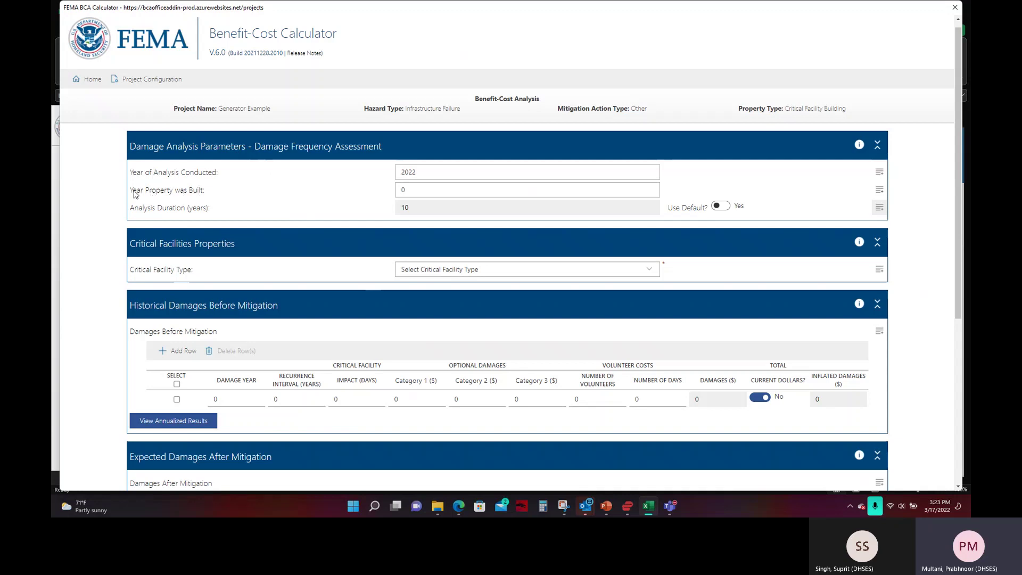
pyautogui.click(400, 189)
pyautogui.press('BackSpace')
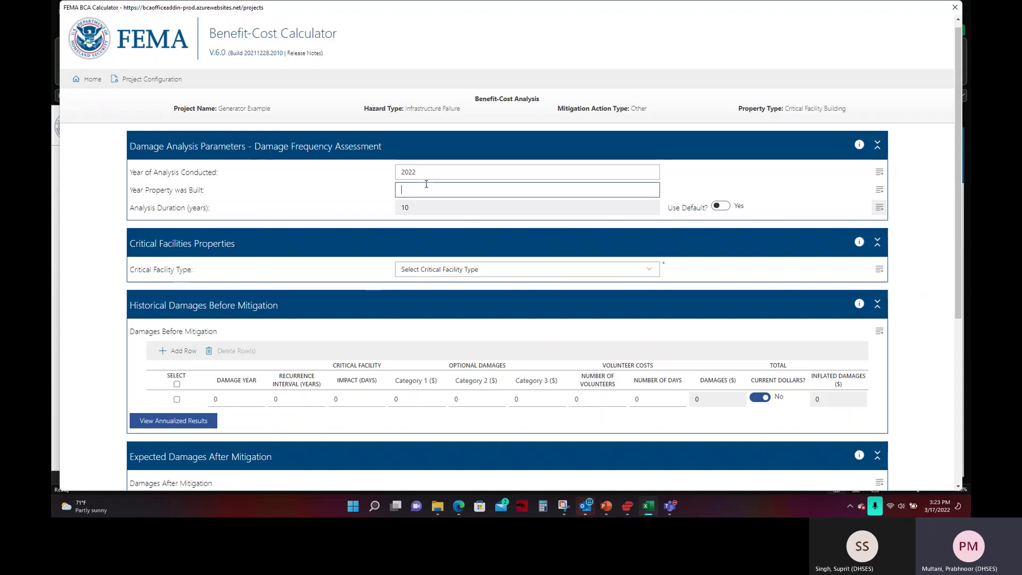
pyautogui.write('1999')
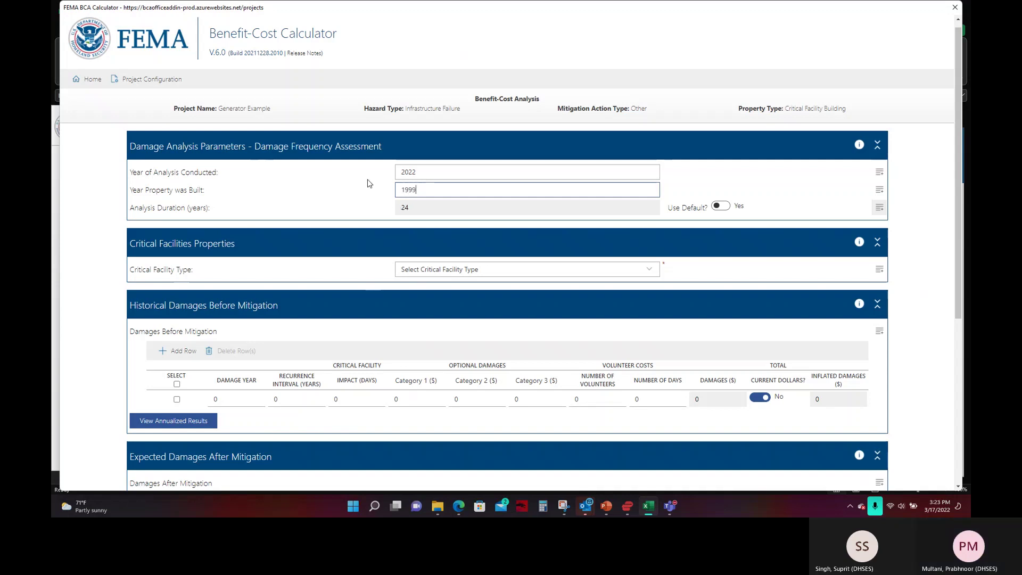
pyautogui.click(320, 192)
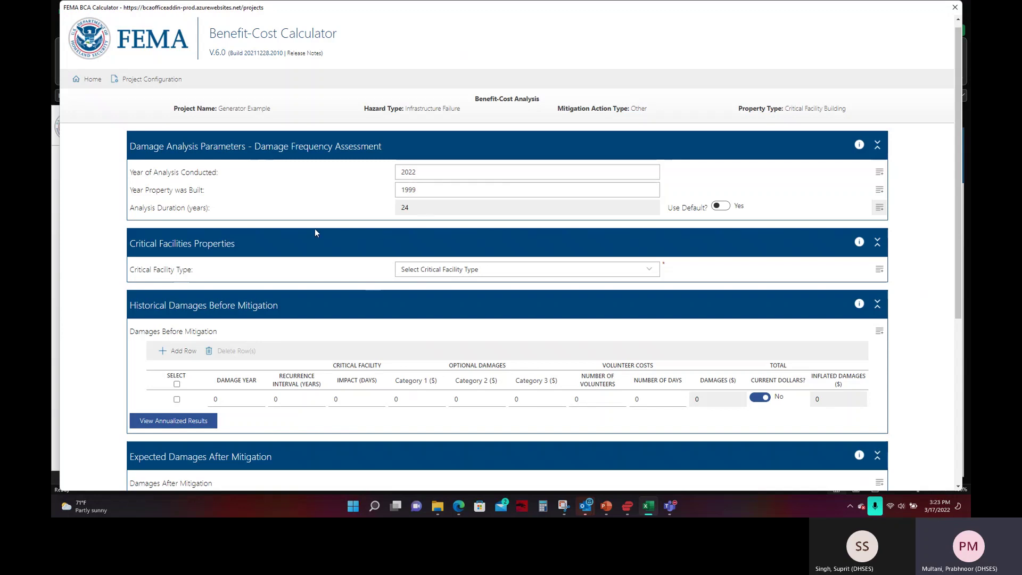
# Step: Choose Fire Station as the critical facility type
pyautogui.scroll(-1, 265, 212)
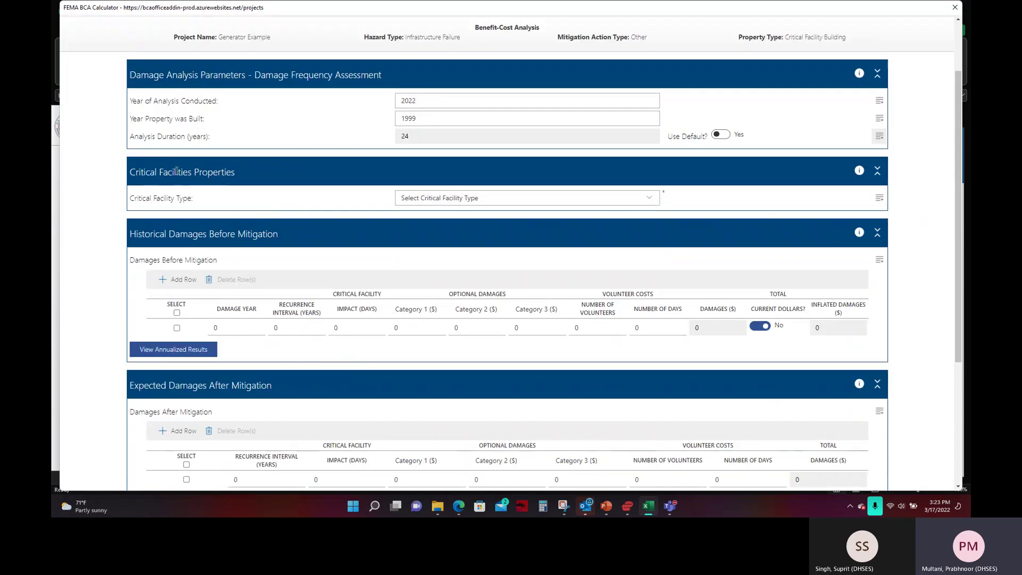
pyautogui.rightClick(232, 175)
pyautogui.press('Escape')
pyautogui.click(491, 198)
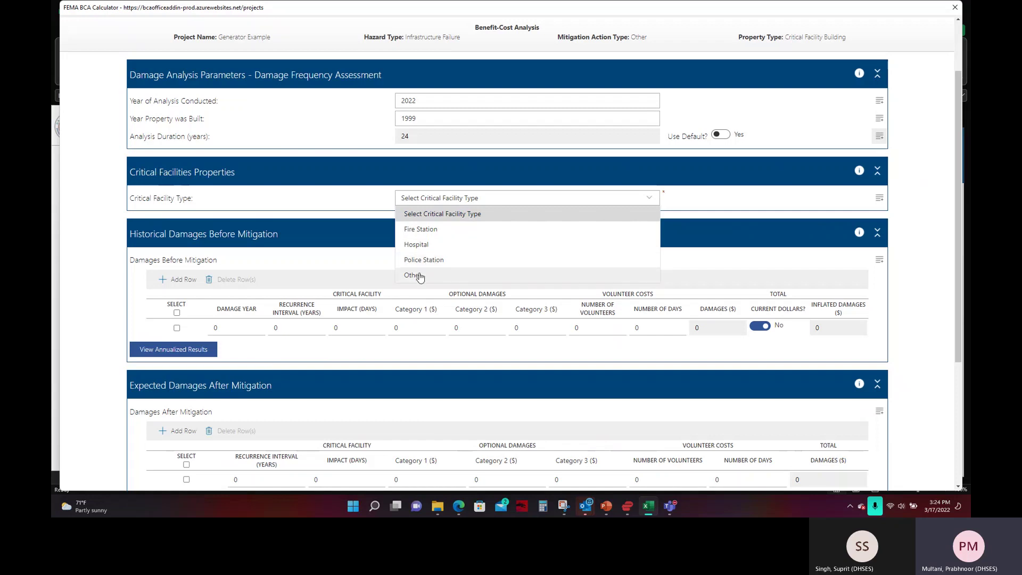
pyautogui.click(423, 230)
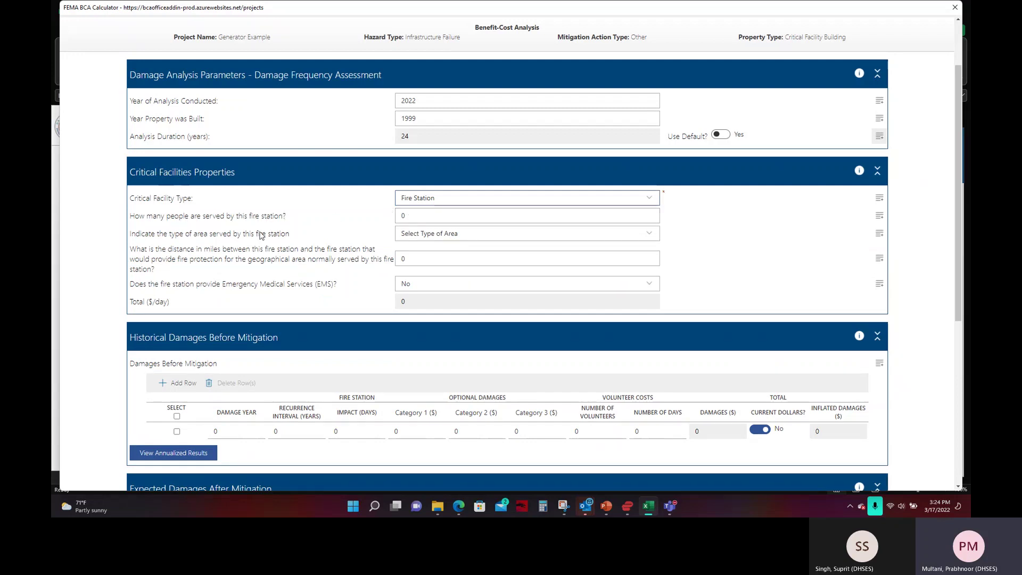
# Step: Switch the critical facility type to Hospital, then to Police Station
pyautogui.click(421, 201)
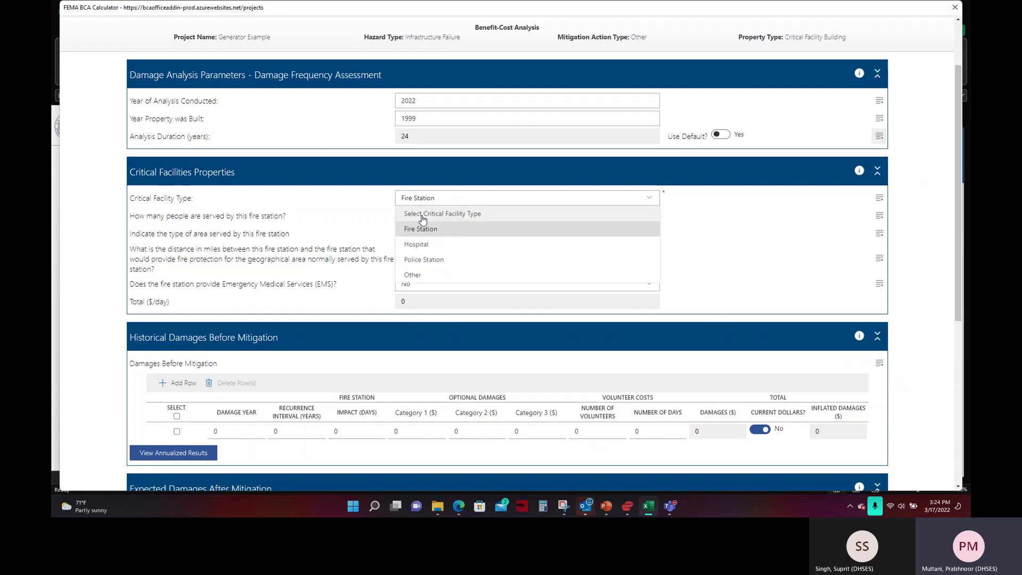
pyautogui.click(421, 245)
pyautogui.click(532, 198)
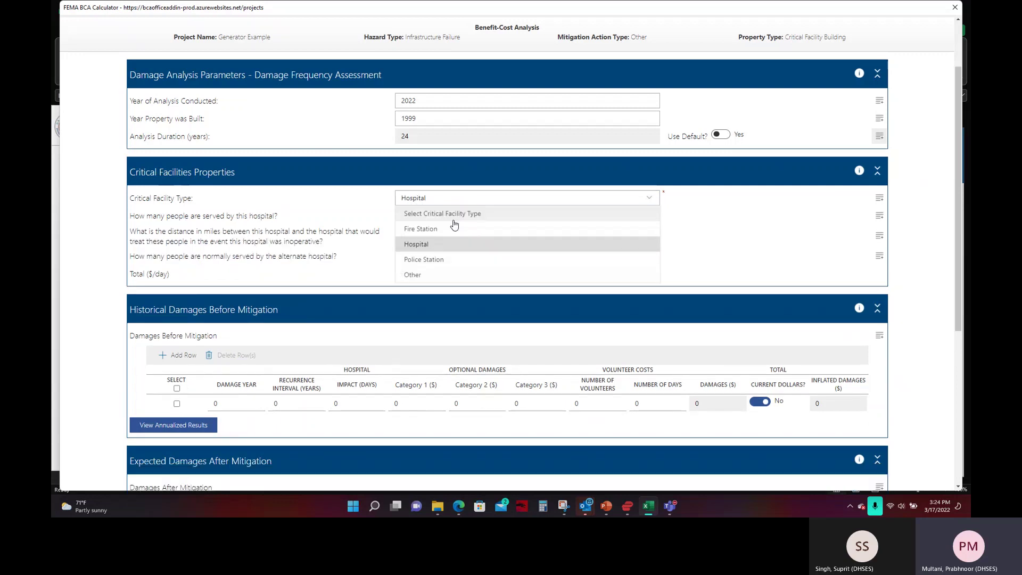
pyautogui.click(434, 260)
pyautogui.moveTo(266, 216); pyautogui.dragTo(301, 218)
pyautogui.click(314, 218)
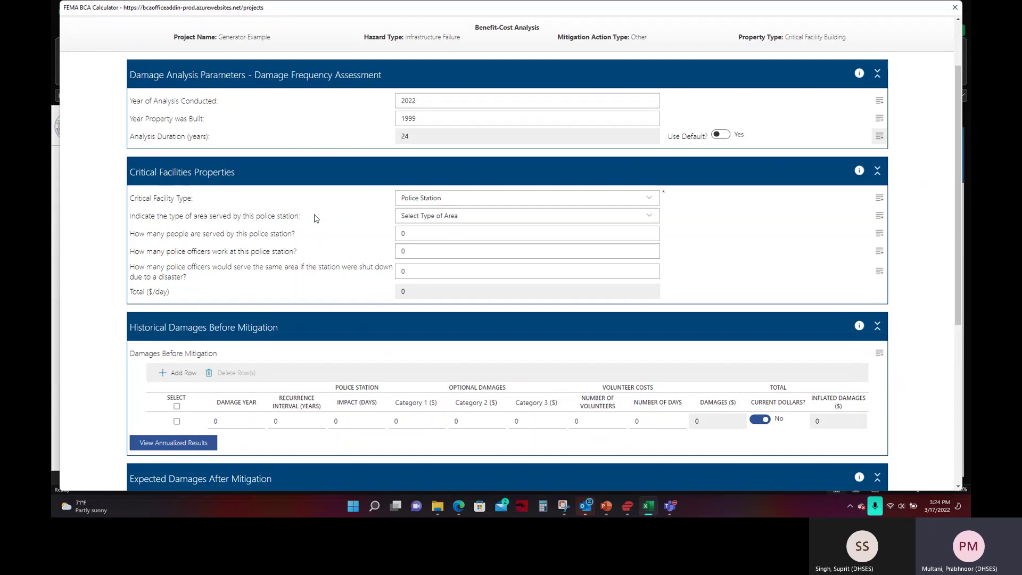
pyautogui.click(411, 203)
# Step: Select Other as the facility type and enter 'Department of Public Works' as the service name
pyautogui.click(420, 271)
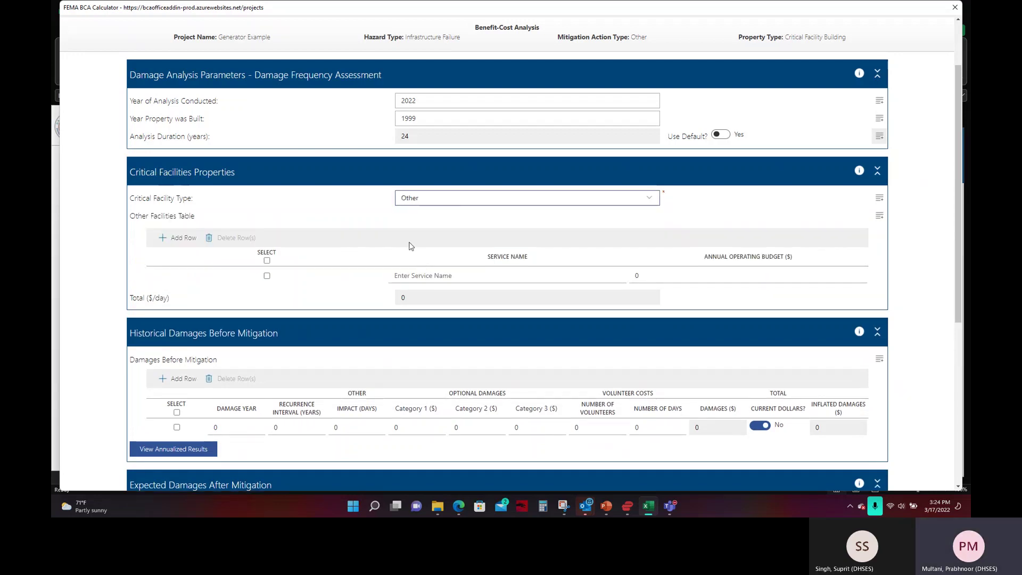
pyautogui.click(419, 274)
pyautogui.write('0')
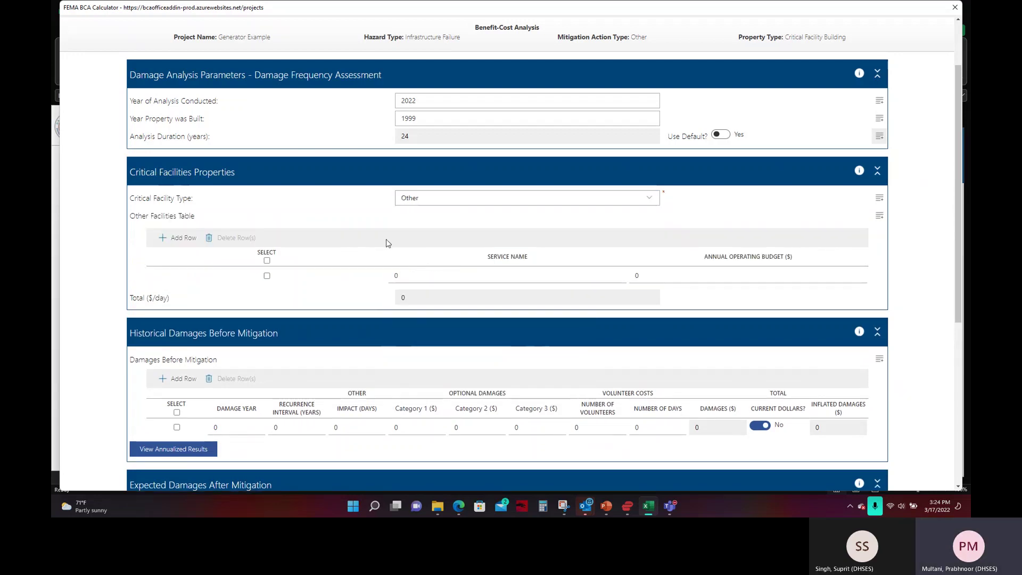
pyautogui.click(407, 273)
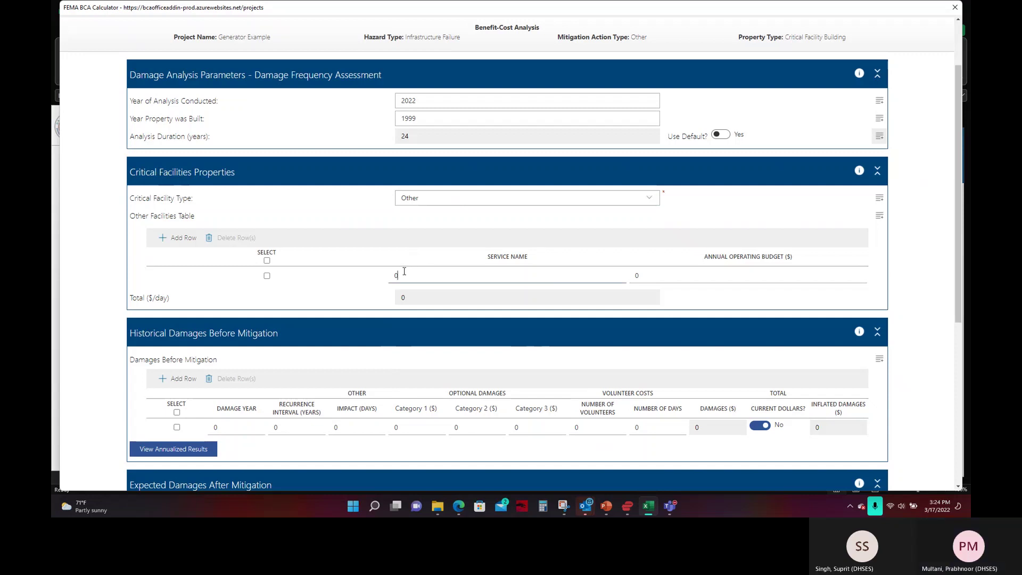
pyautogui.press('BackSpace')
pyautogui.write('De')
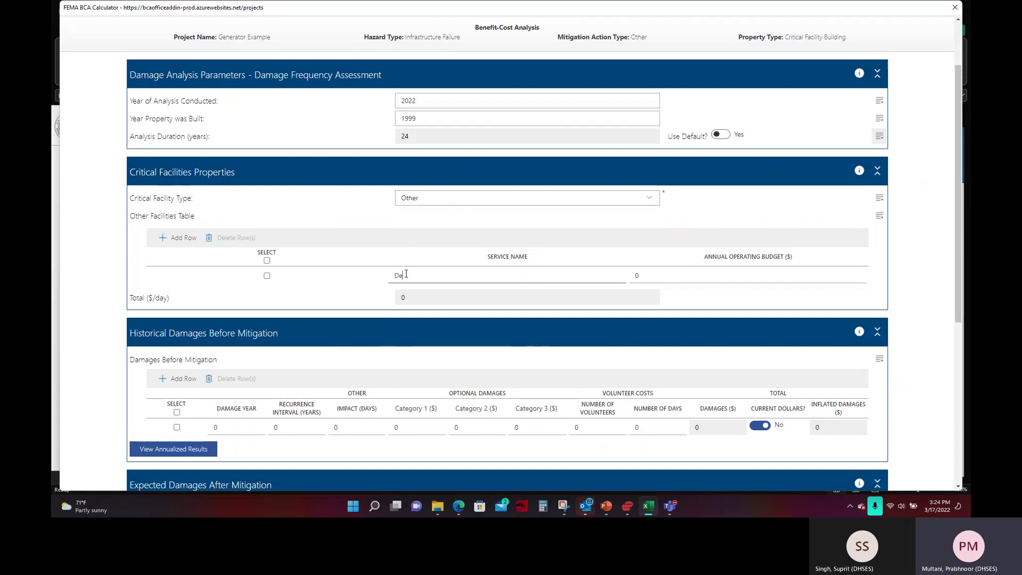
pyautogui.write('partment of P')
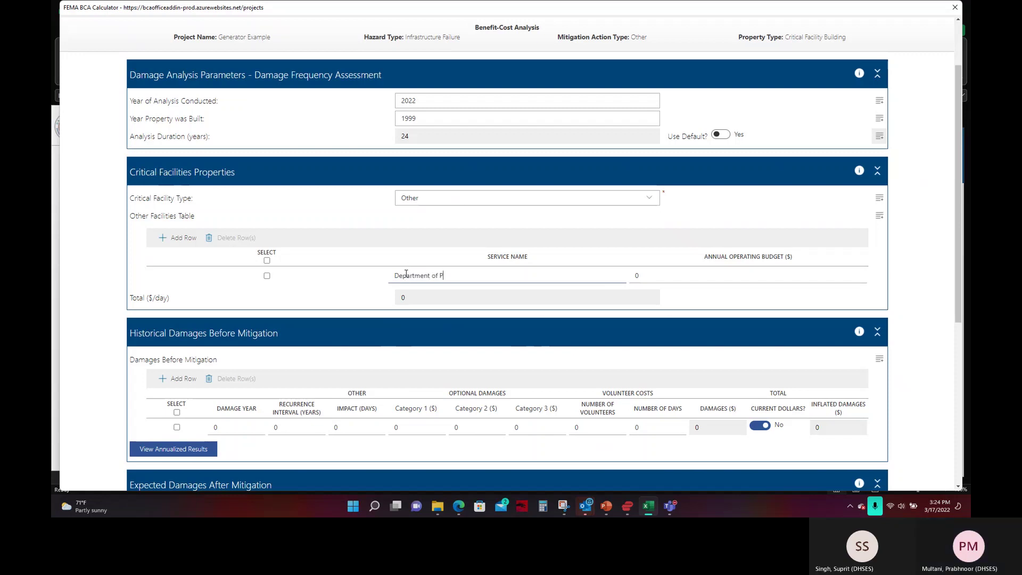
pyautogui.write('ublic Works')
# Step: Give the Department of Public Works a 3,000,000 annual operating budget
pyautogui.click(637, 273)
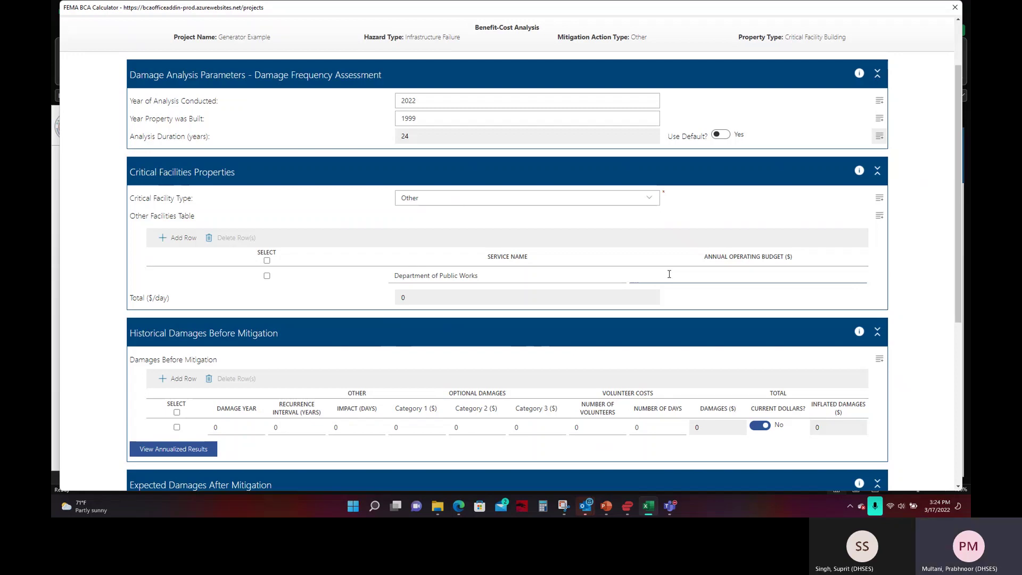
pyautogui.write('3,000,000')
pyautogui.click(724, 293)
pyautogui.scroll(-1, 692, 280)
pyautogui.scroll(-1, 230, 265)
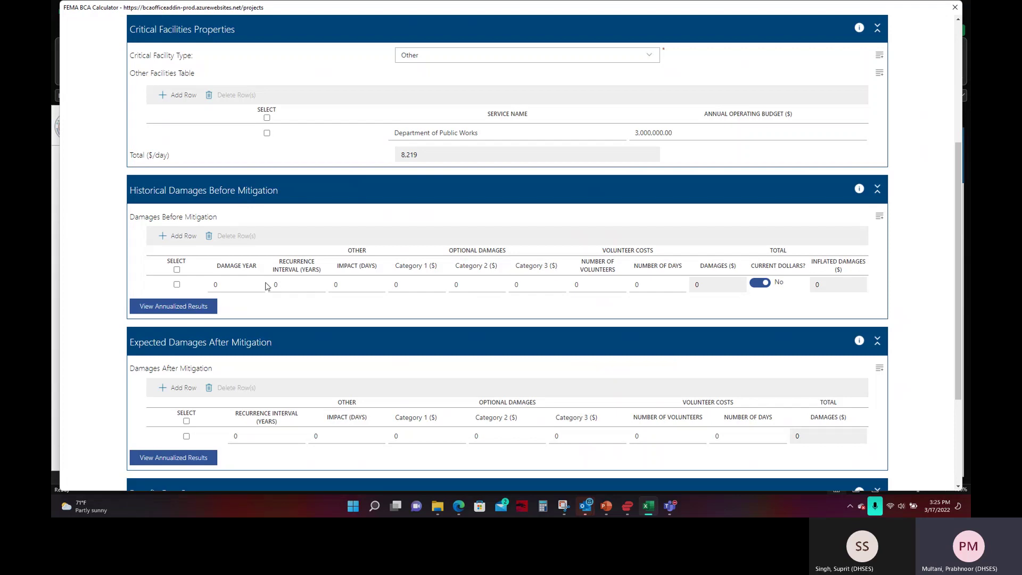
# Step: Fill the first historical damage row with year 2020 and 2 impact days
pyautogui.scroll(-2, 267, 285)
pyautogui.click(239, 216)
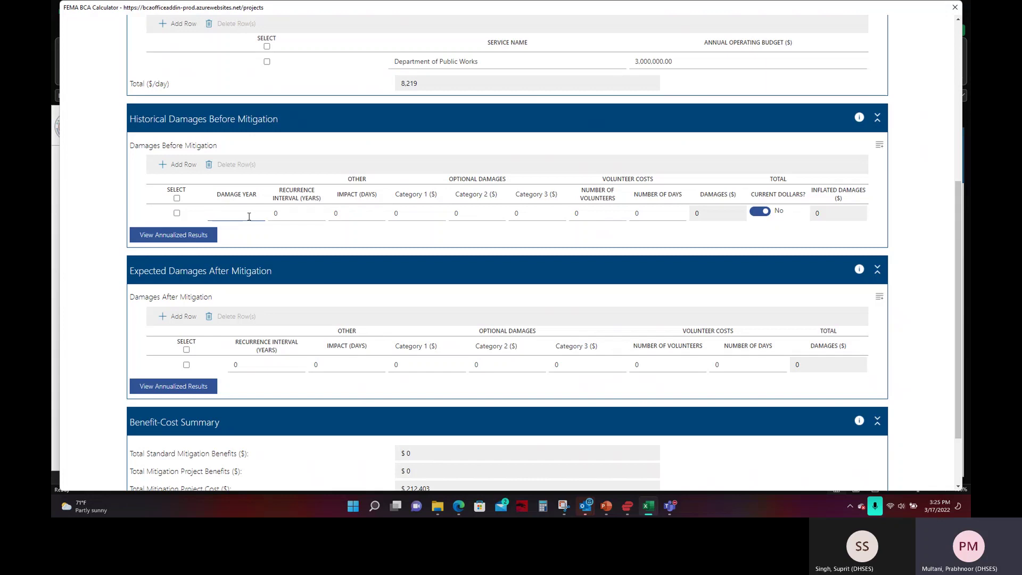
pyautogui.click(343, 208)
pyautogui.click(227, 217)
pyautogui.write('2020')
pyautogui.click(337, 213)
pyautogui.press('BackSpace')
pyautogui.press('BackSpace')
pyautogui.press('BackSpace')
pyautogui.press('BackSpace')
pyautogui.write('2')
# Step: Add four damage rows and fill 2019 with 12 days and 2018 with 14 days
pyautogui.click(179, 165)
pyautogui.click(179, 166)
pyautogui.click(180, 166)
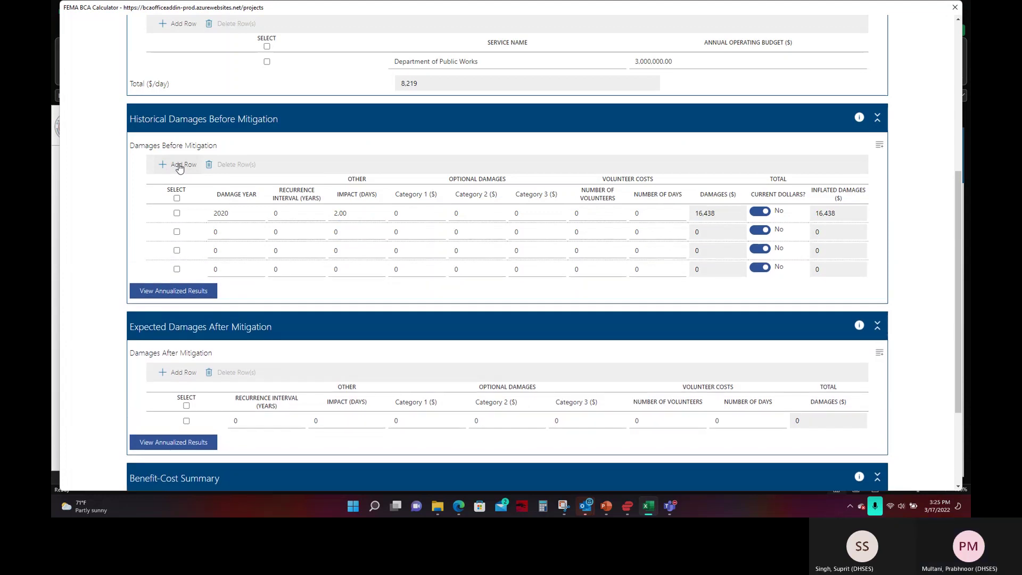
pyautogui.click(180, 166)
pyautogui.click(230, 230)
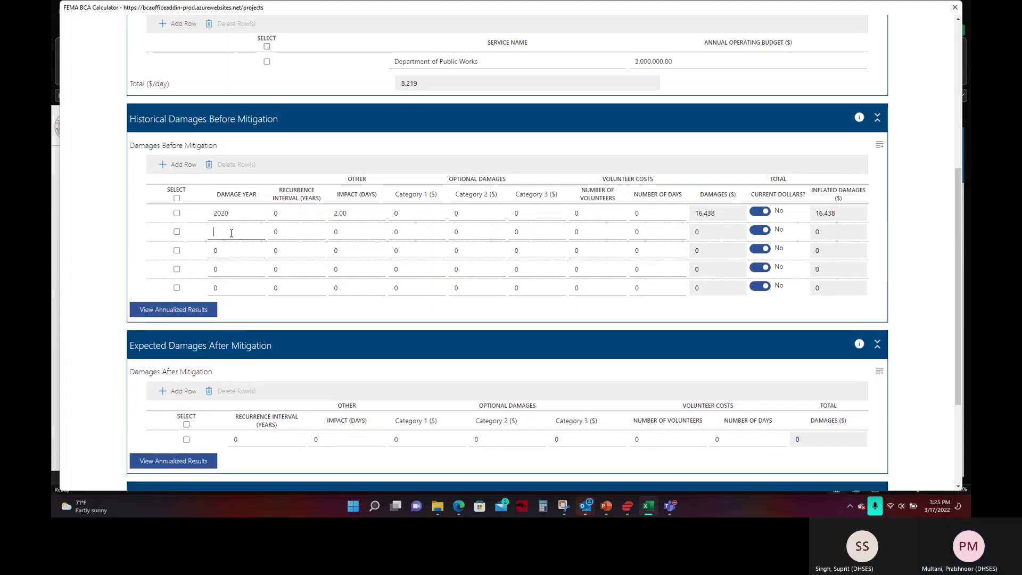
pyautogui.write('2019')
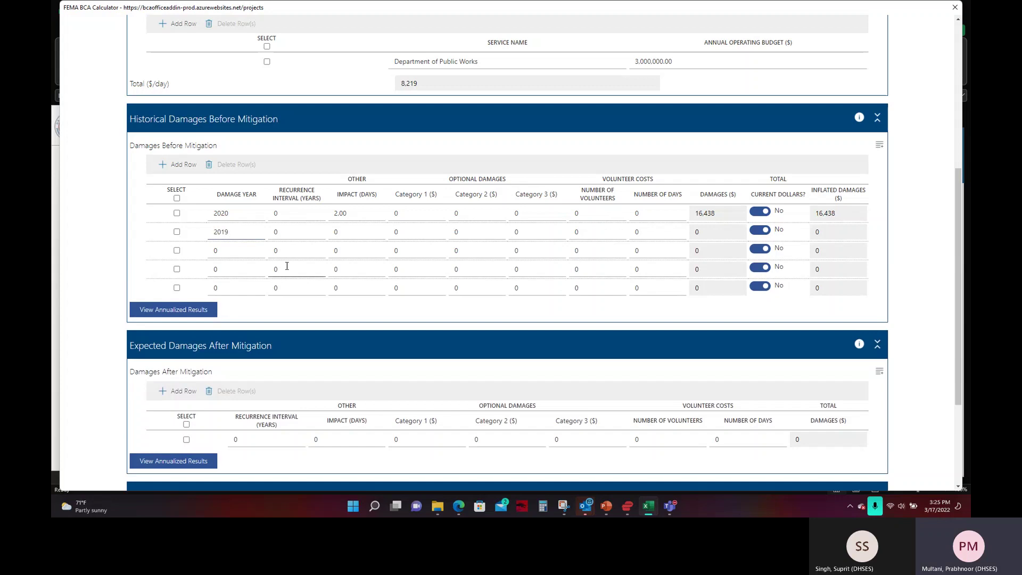
pyautogui.click(345, 233)
pyautogui.write('12')
pyautogui.click(242, 247)
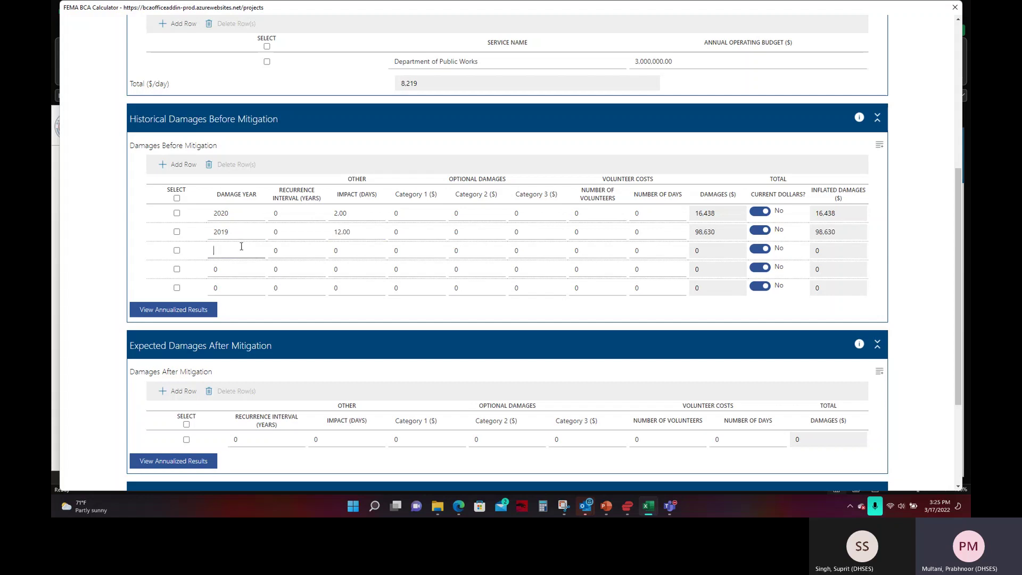
pyautogui.write('2018')
pyautogui.click(343, 251)
pyautogui.write('14')
# Step: Fill the last two damage rows: 2017 with 10 days and 2012 with 21 days
pyautogui.click(223, 268)
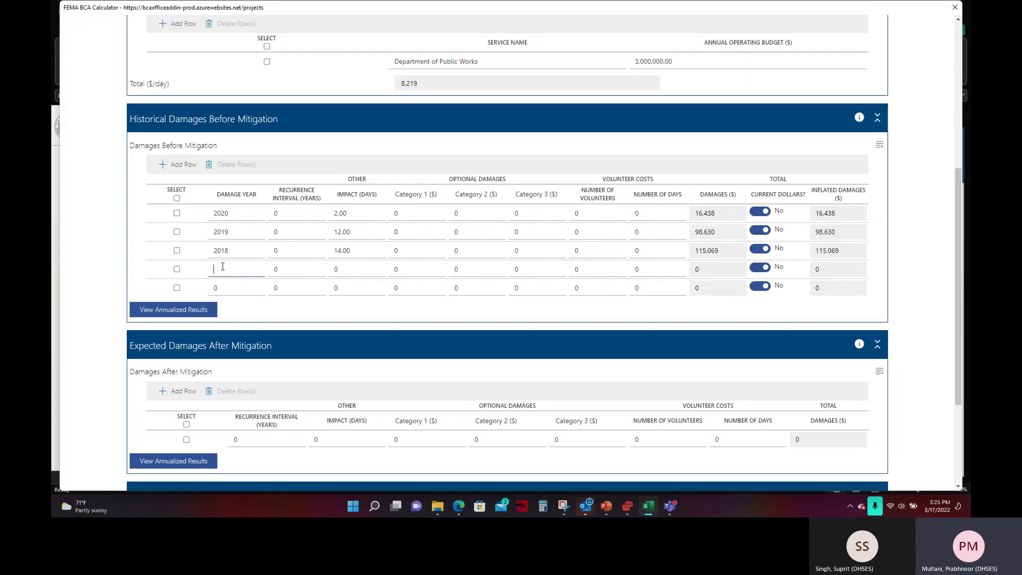
pyautogui.write('2017')
pyautogui.click(279, 269)
pyautogui.click(340, 270)
pyautogui.write('10')
pyautogui.click(236, 287)
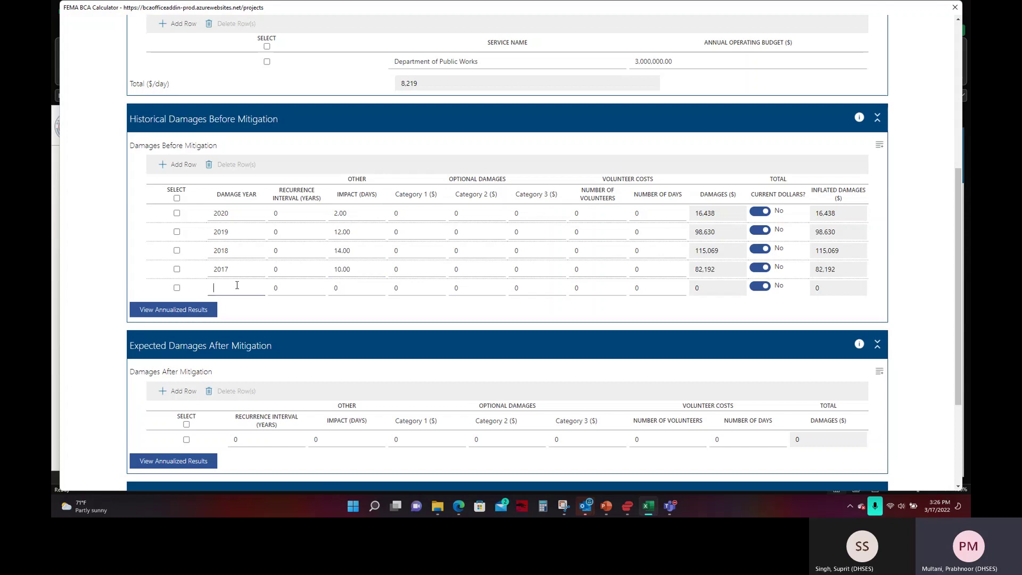
pyautogui.write('2012')
pyautogui.click(369, 288)
pyautogui.write('21')
pyautogui.click(384, 319)
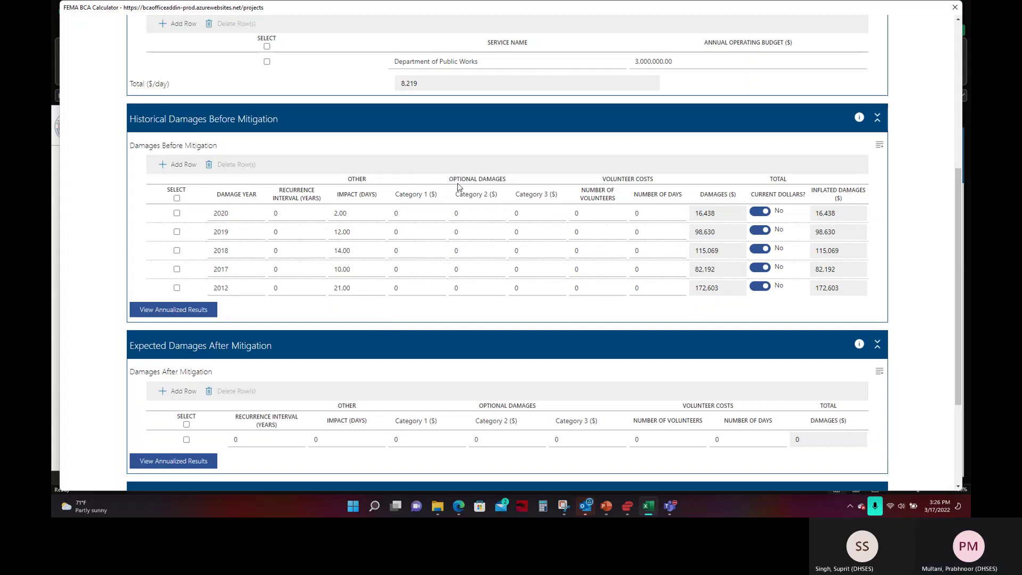
pyautogui.click(422, 210)
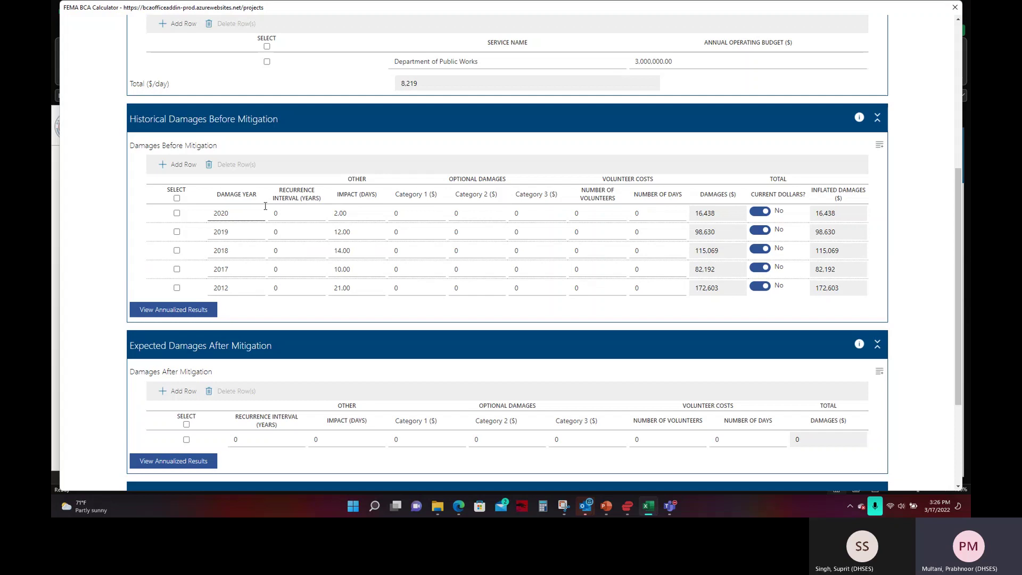
# Step: Scroll down to the Benefit-Cost Summary showing $225,936 benefits, $212,403 cost and BCR 1.06
pyautogui.scroll(-1, 261, 212)
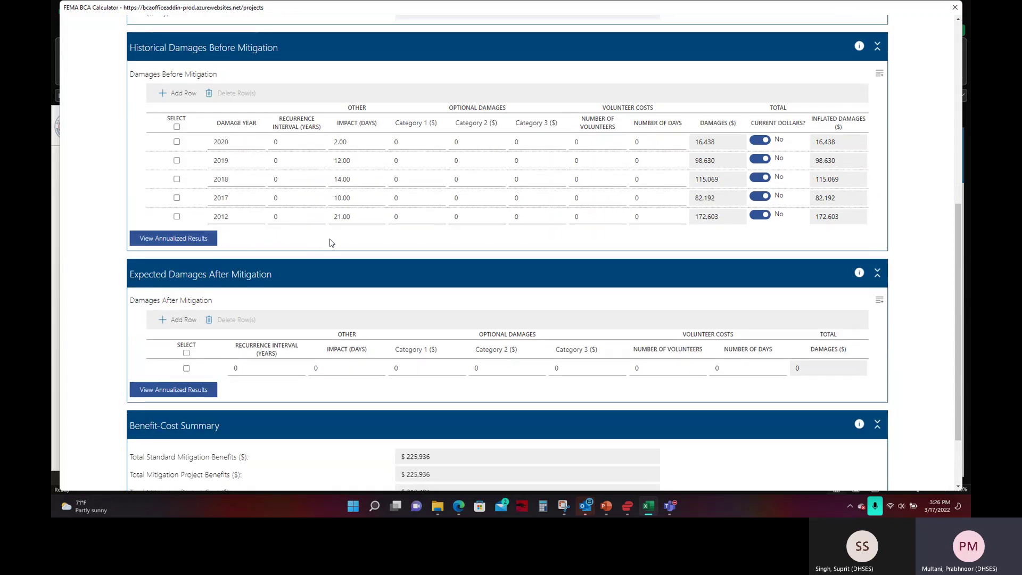
pyautogui.scroll(-1, 331, 242)
pyautogui.scroll(-1, 331, 243)
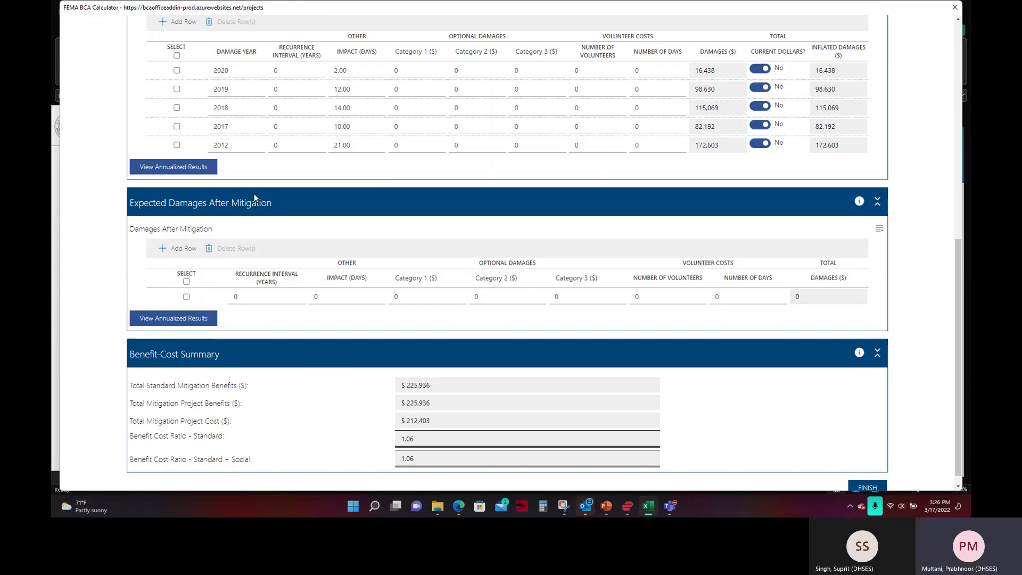
pyautogui.scroll(-1, 399, 379)
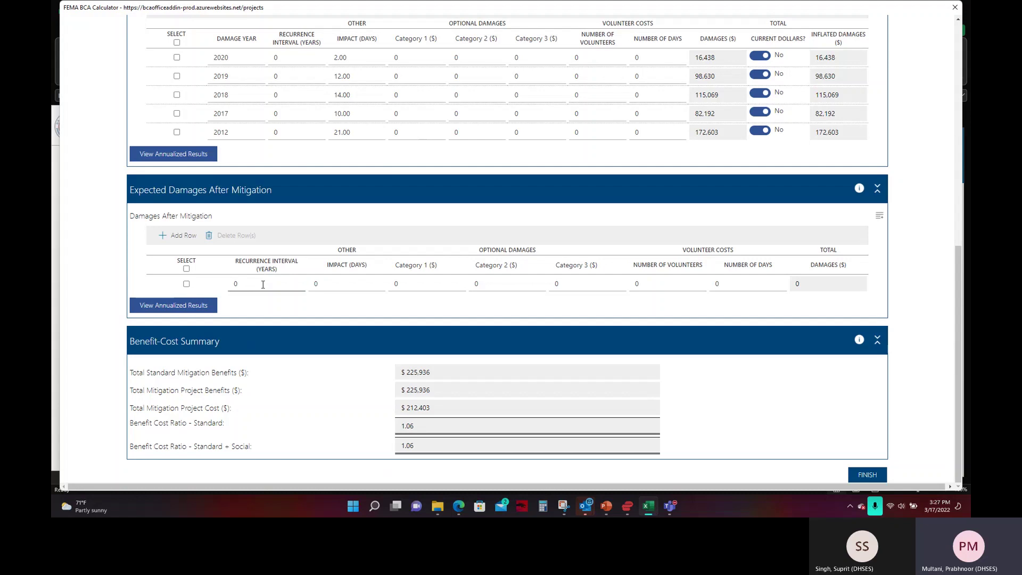
# Step: Enter a 371-year recurrence interval with 1 impact day after mitigation, then finish the analysis
pyautogui.click(263, 285)
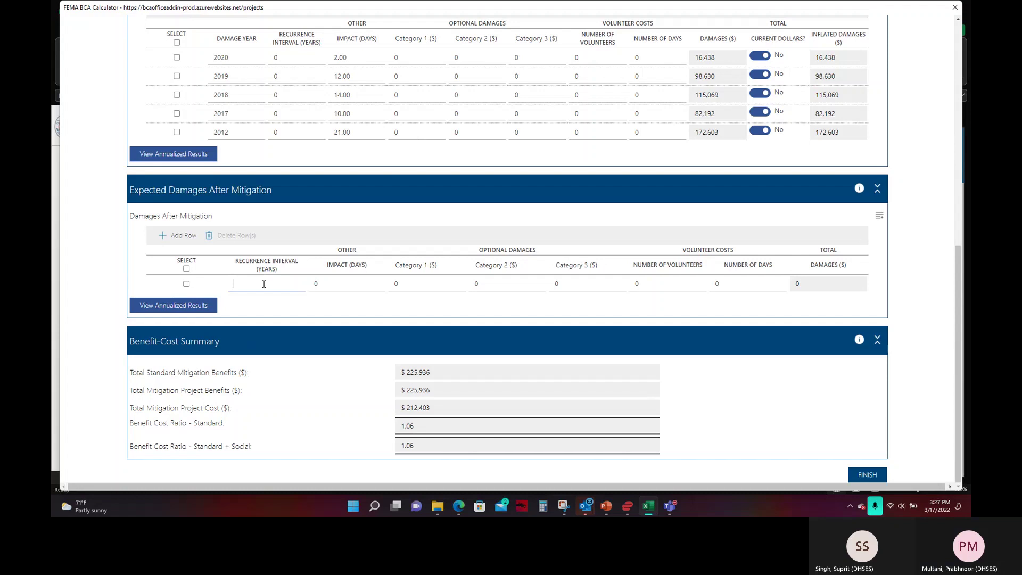
pyautogui.write('371')
pyautogui.press('Tab')
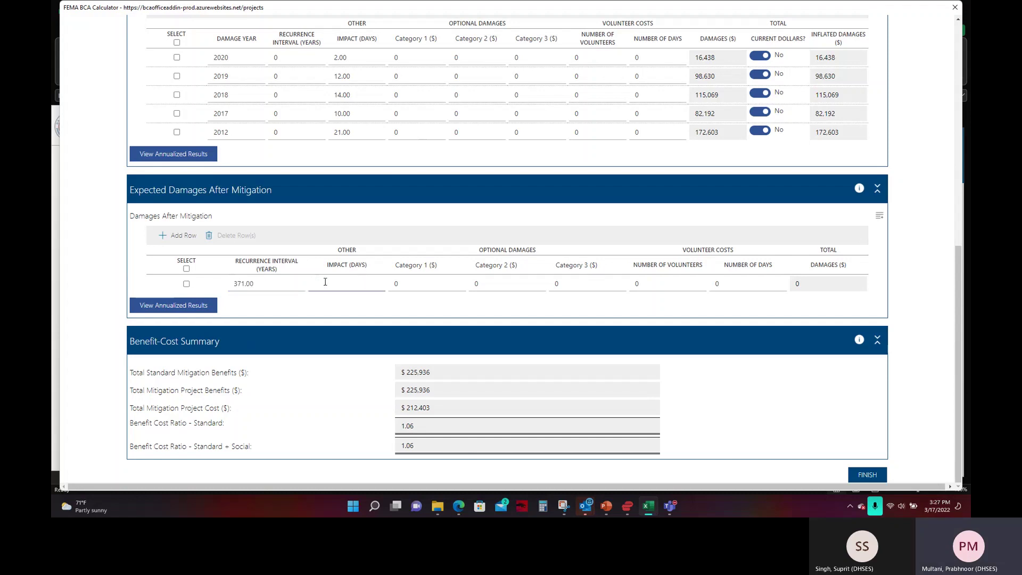
pyautogui.write('1')
pyautogui.click(351, 312)
pyautogui.moveTo(422, 434)
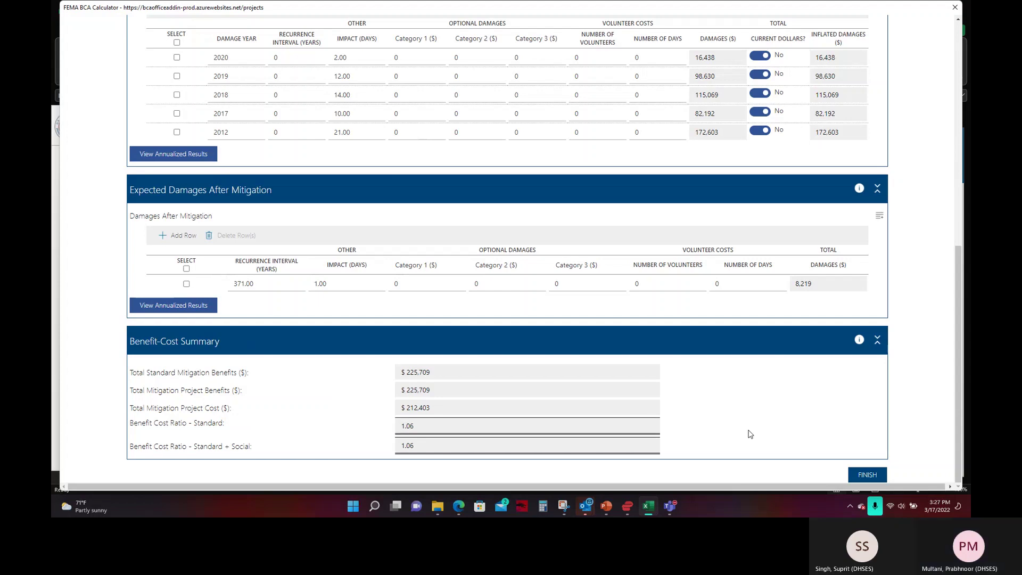
pyautogui.click(867, 476)
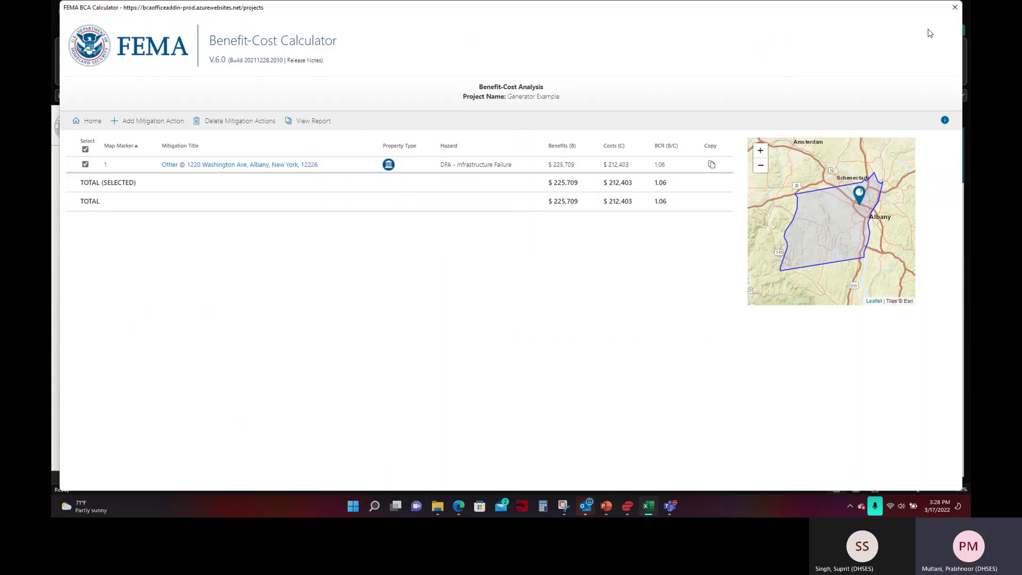
# Step: Close the BCA calculator window and confirm the data-processed notice with OK
pyautogui.click(955, 8)
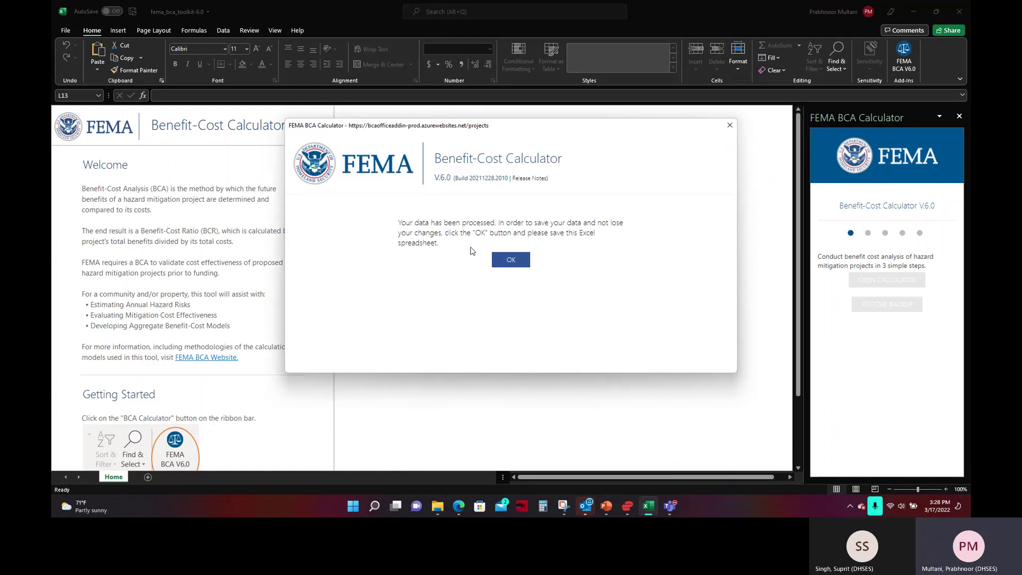
pyautogui.click(508, 263)
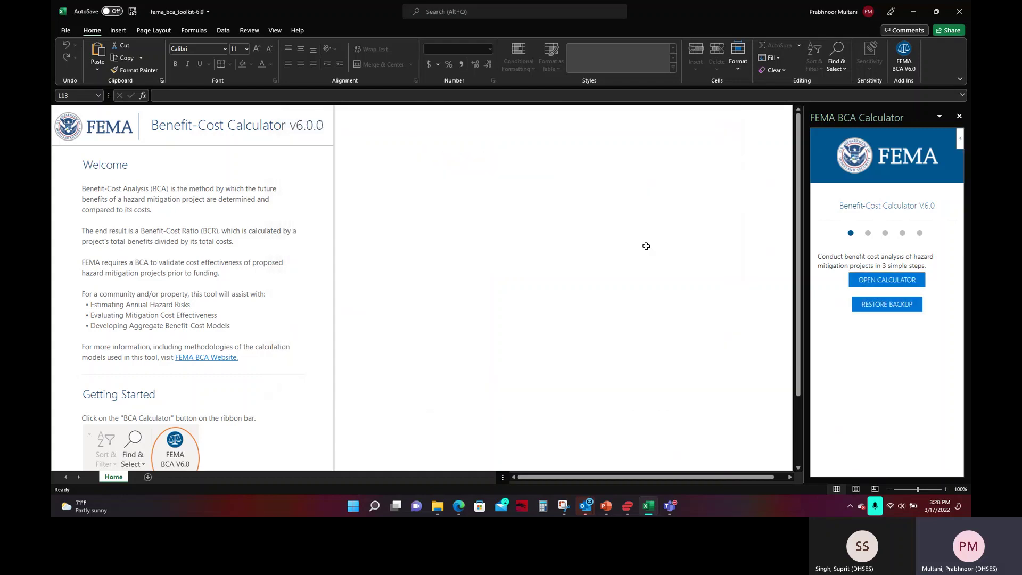